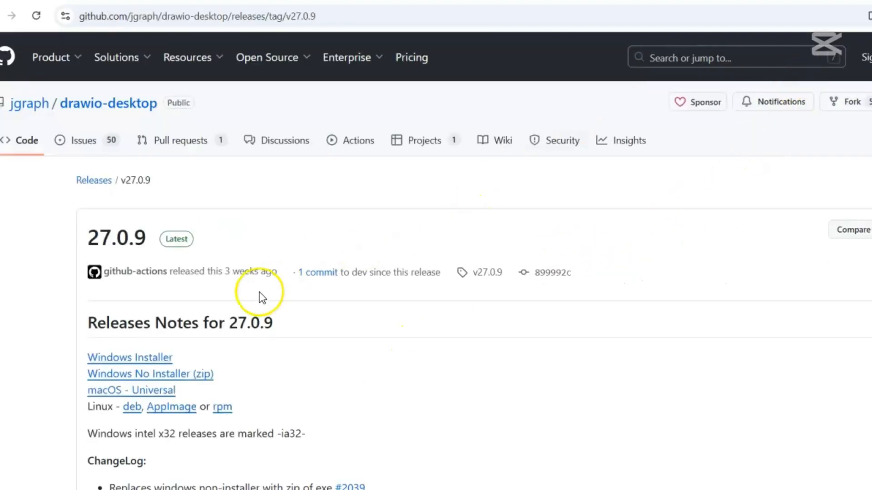
Step: Download the Windows Installer for draw.io 27.0.9 from the release page and check its download progress
{"action": "left_click", "coordinate": [132, 359]}
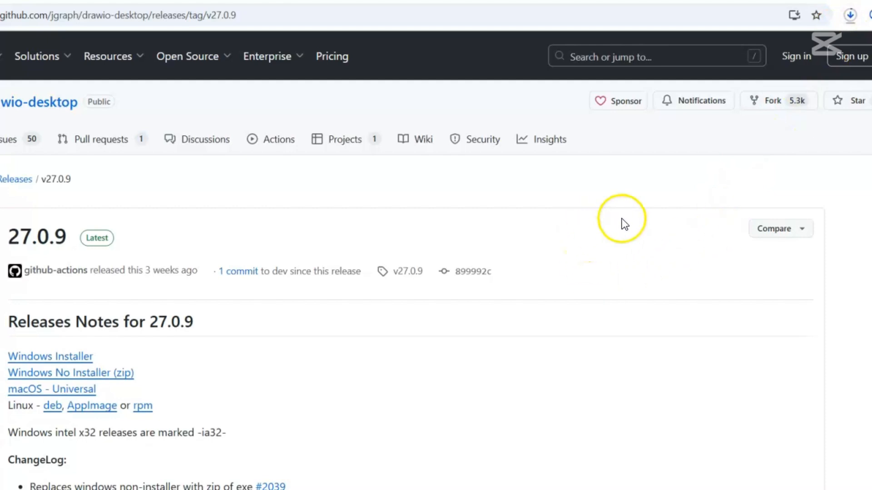
{"action": "left_click", "coordinate": [849, 17]}
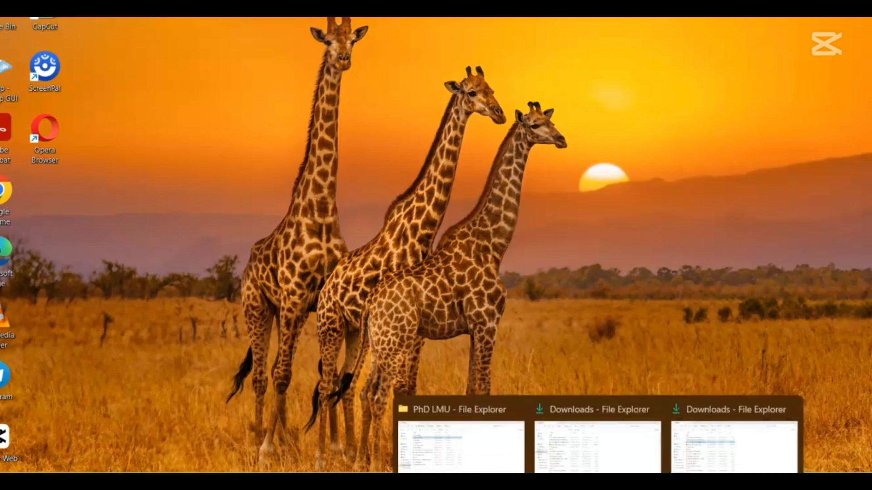
Step: Switch to the Downloads folder in File Explorer, run draw.io-27.0.9-windows-installer and install to C:\Program Files\draw.io
{"action": "left_click", "coordinate": [691, 461]}
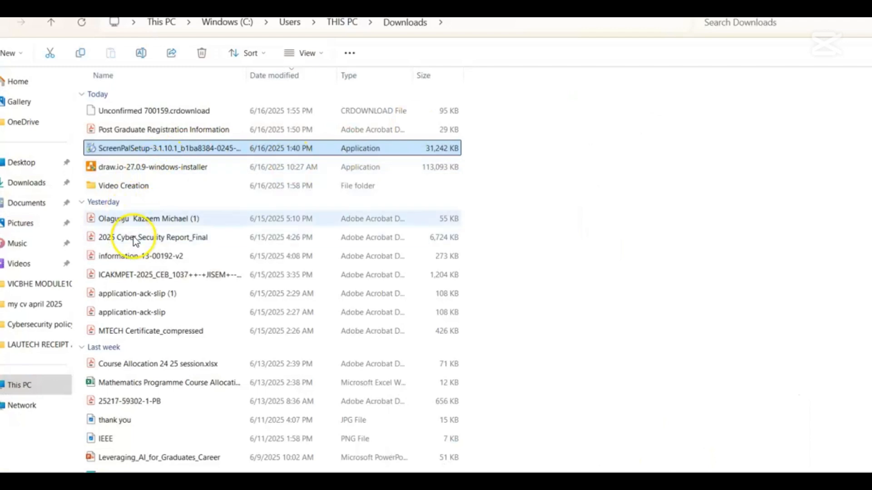
{"action": "left_click", "coordinate": [141, 169]}
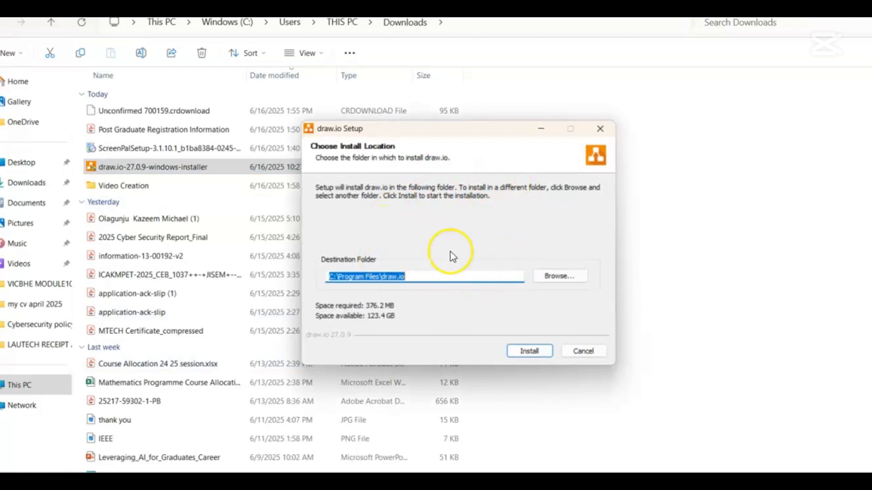
{"action": "left_click", "coordinate": [543, 354]}
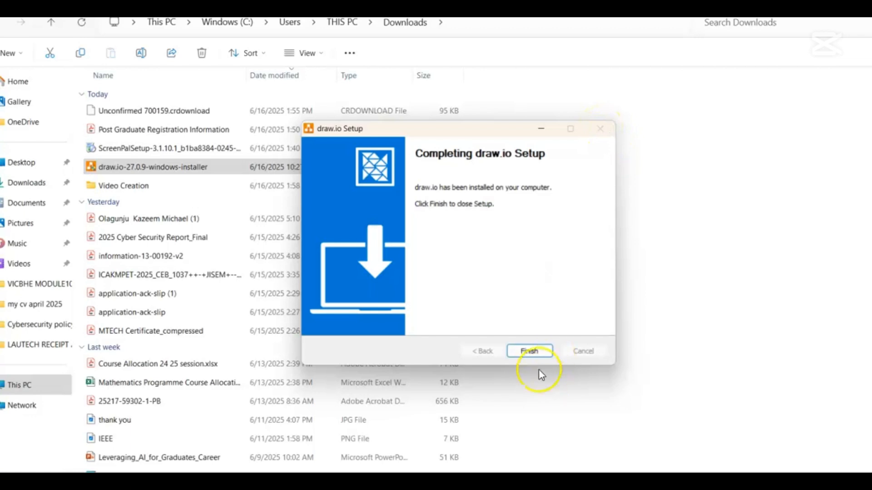
{"action": "left_click", "coordinate": [530, 351]}
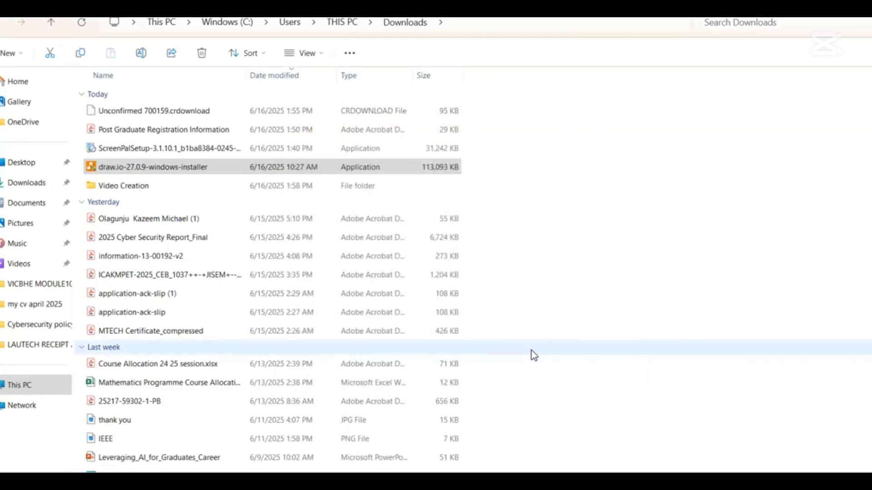
{"action": "left_click", "coordinate": [492, 377]}
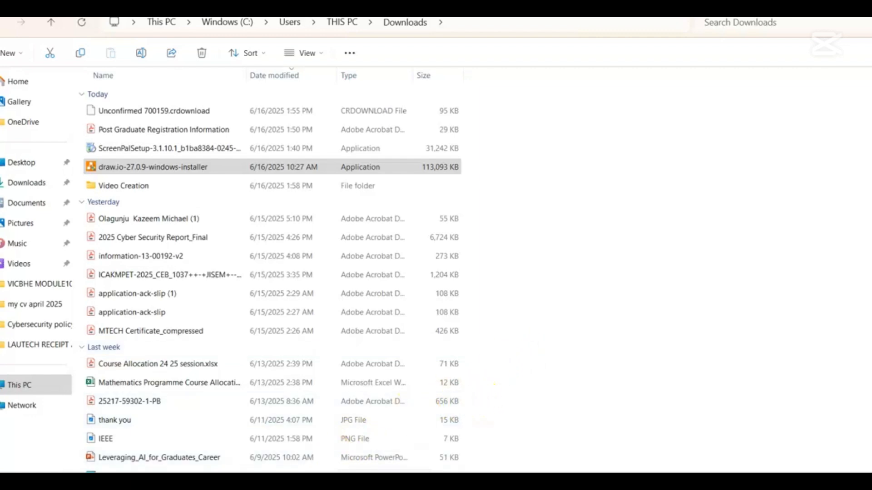
Step: Search Windows for "draw" and launch the draw.io app
{"action": "key", "text": "super+s"}
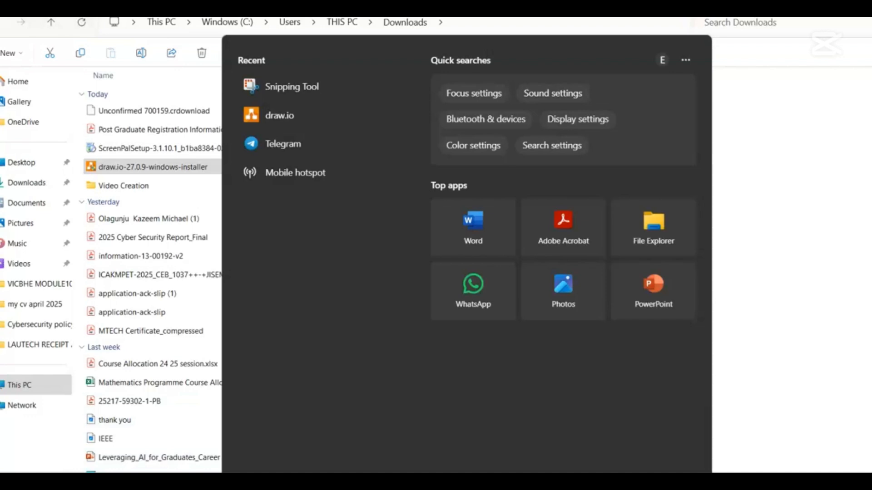
{"action": "type", "text": "draw"}
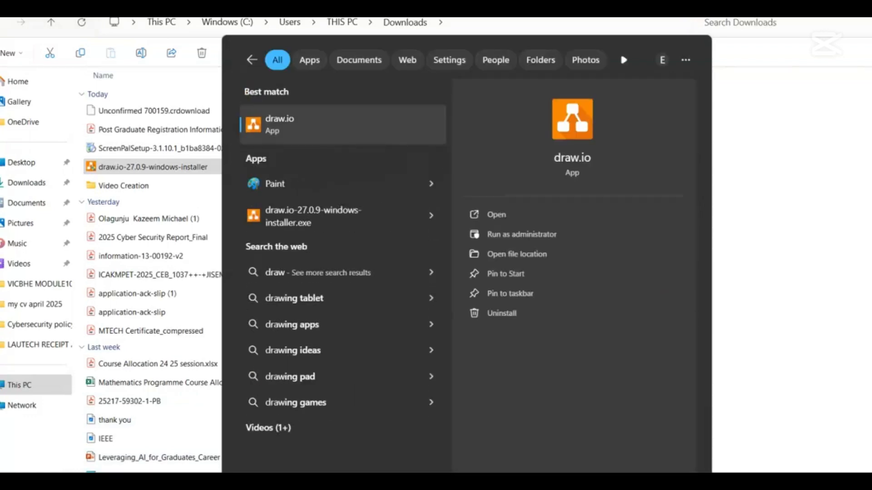
{"action": "left_click", "coordinate": [501, 211]}
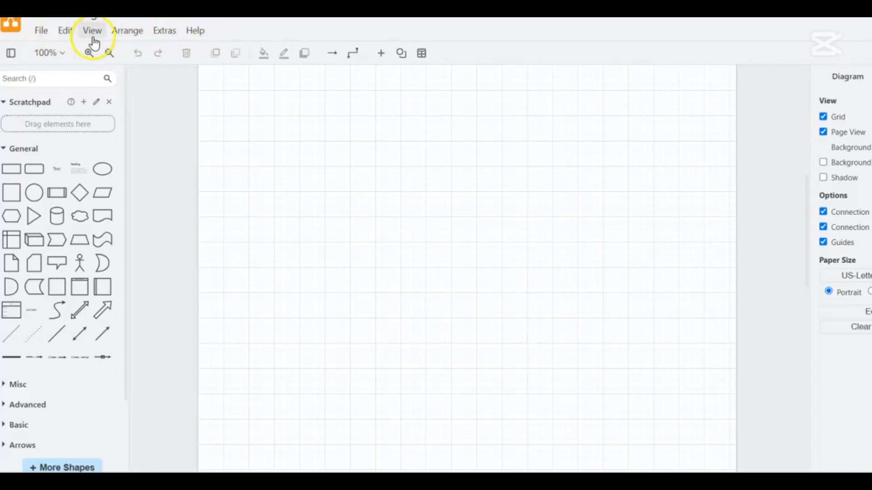
{"action": "left_click", "coordinate": [41, 32]}
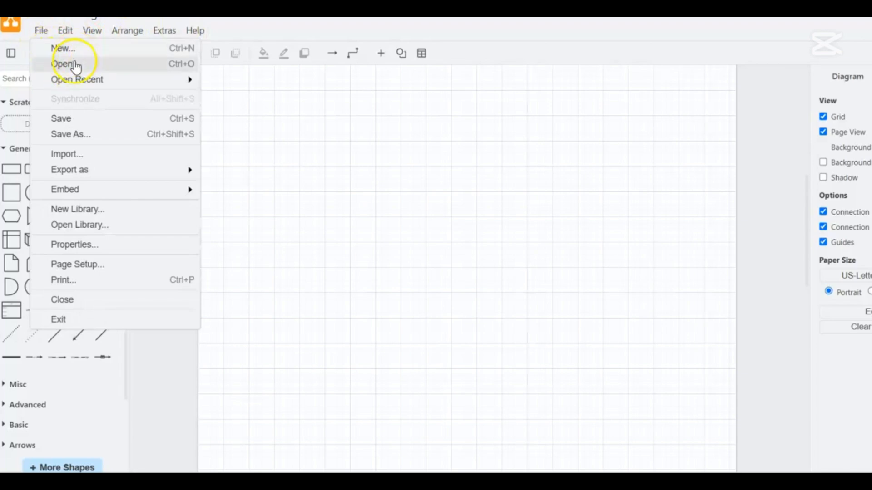
{"action": "mouse_move", "coordinate": [137, 81]}
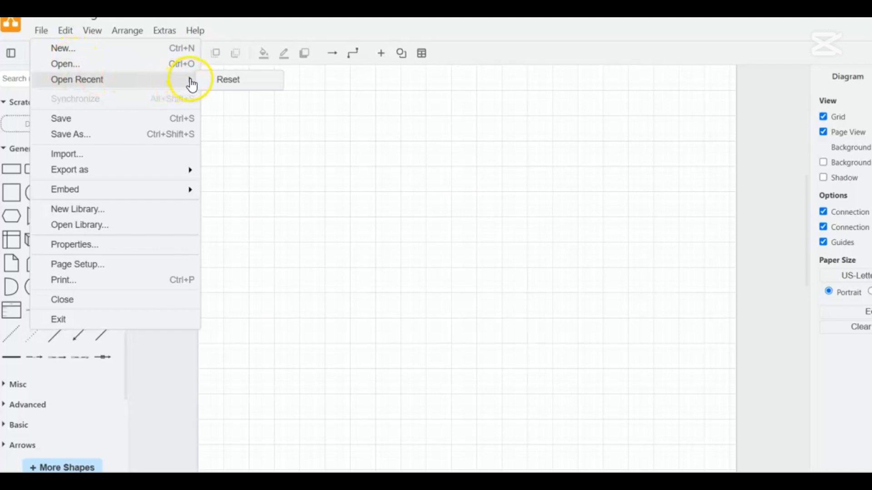
{"action": "left_click", "coordinate": [148, 65]}
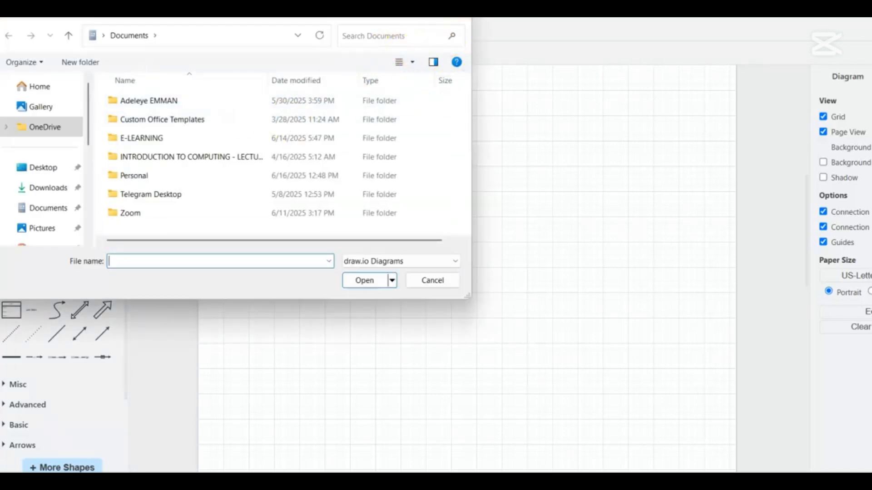
{"action": "key", "text": "Escape"}
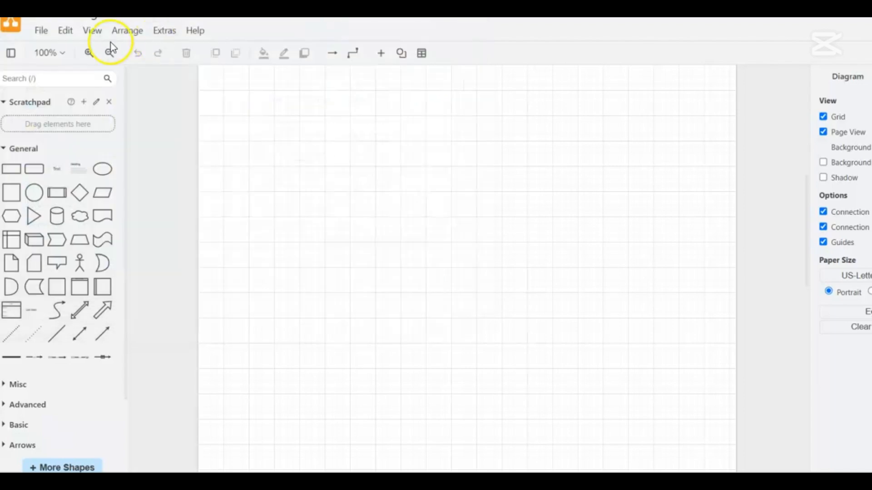
{"action": "left_click", "coordinate": [41, 31]}
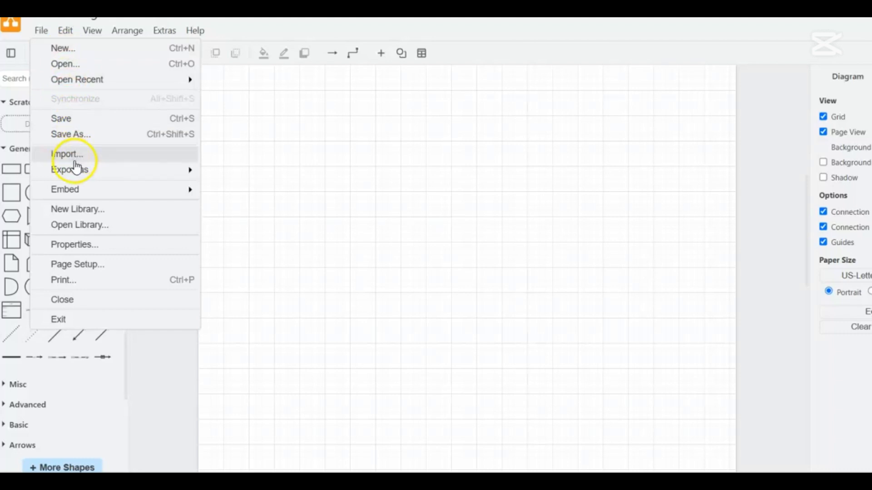
{"action": "mouse_move", "coordinate": [189, 175]}
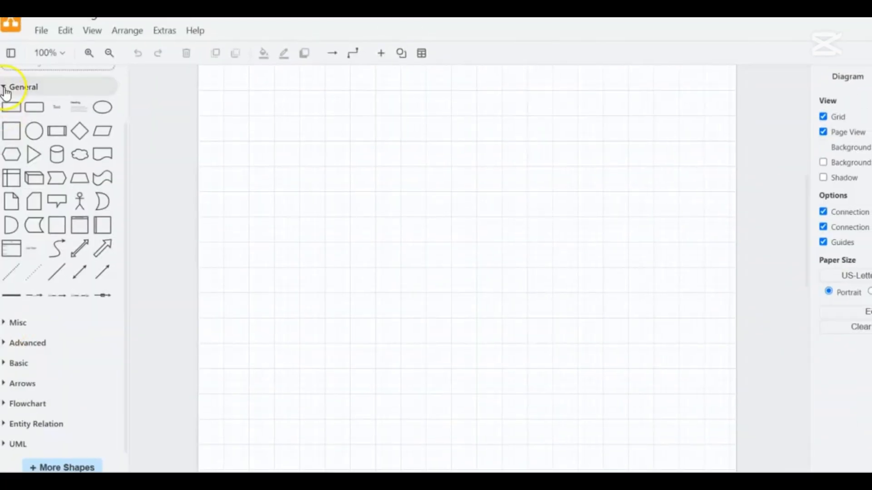
Step: Collapse the General shape library and expand the Entity Relation library to show all its shapes
{"action": "left_click", "coordinate": [6, 87]}
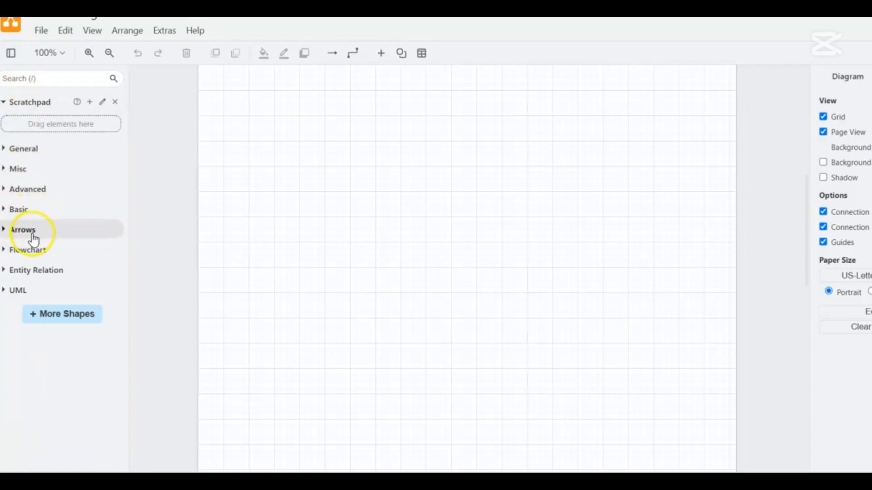
{"action": "left_click", "coordinate": [6, 271]}
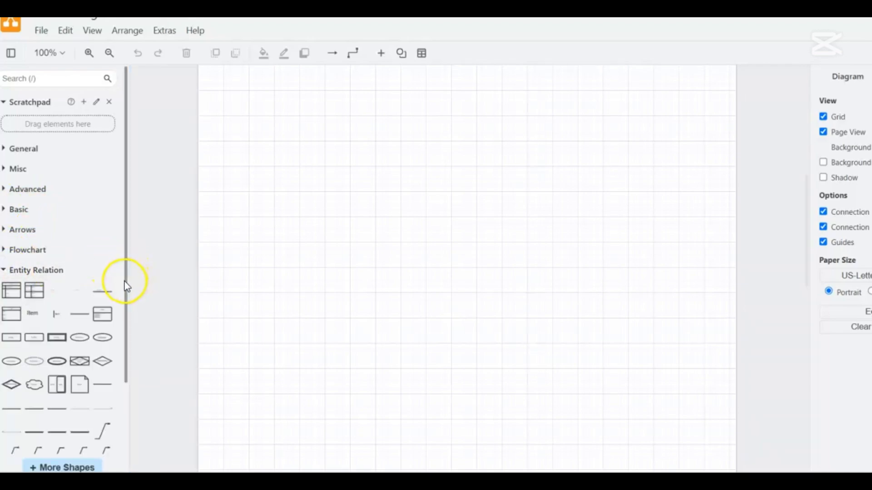
{"action": "left_click_drag", "start_coordinate": [125, 281], "coordinate": [125, 377]}
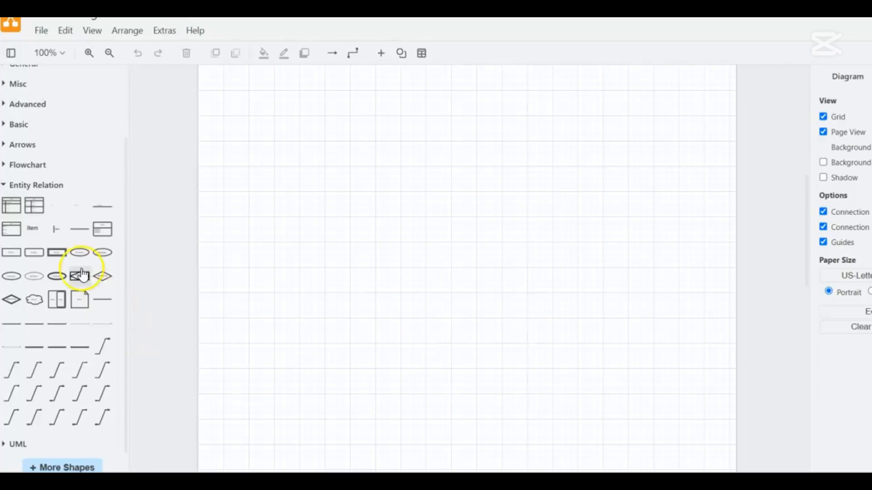
Step: Add two entity relation tables to the page: Table 1 with a single PK and the table with PK,FK1 and PK,FK2 rows
{"action": "left_click", "coordinate": [19, 213]}
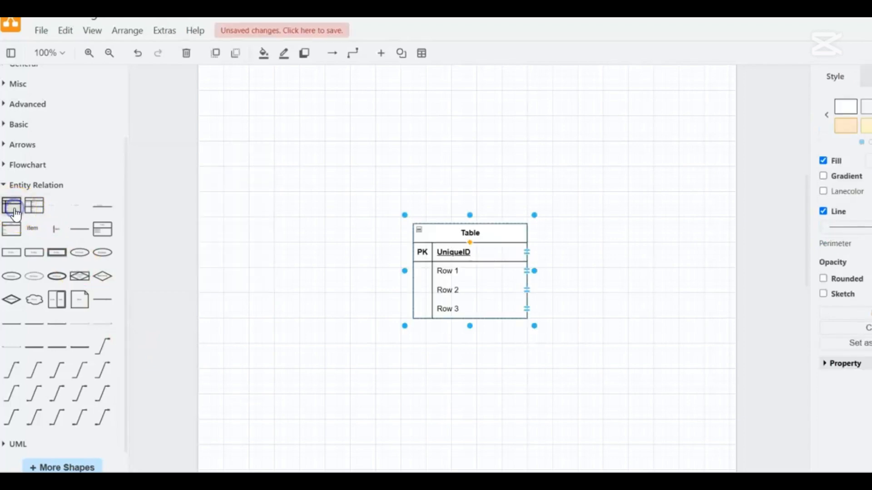
{"action": "mouse_move", "coordinate": [12, 210]}
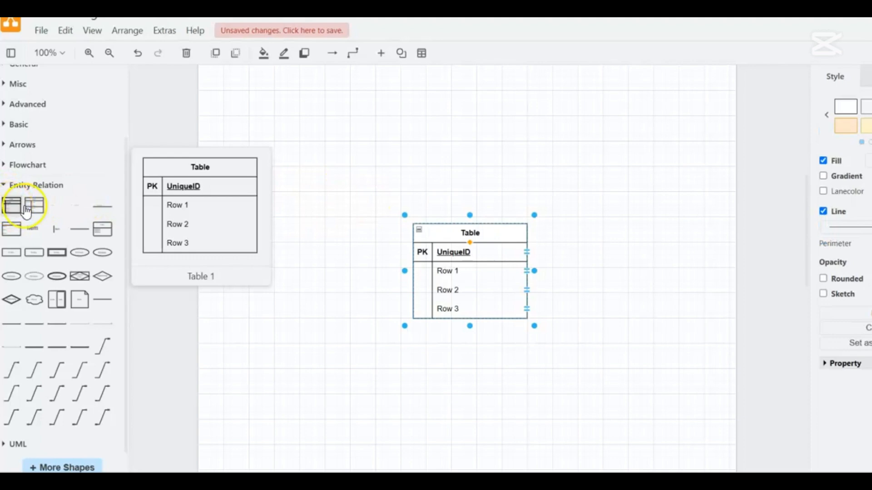
{"action": "mouse_move", "coordinate": [42, 214]}
{"action": "left_click_drag", "start_coordinate": [42, 214], "coordinate": [322, 195]}
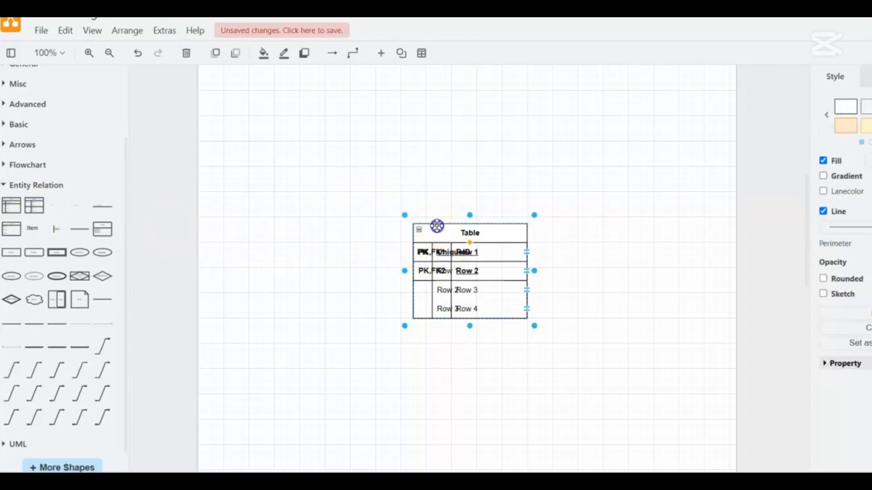
Step: Separate the overlapping tables, placing the PK,FK table at the page's upper right and the UniqueID table at its upper left
{"action": "left_click_drag", "start_coordinate": [437, 225], "coordinate": [274, 162]}
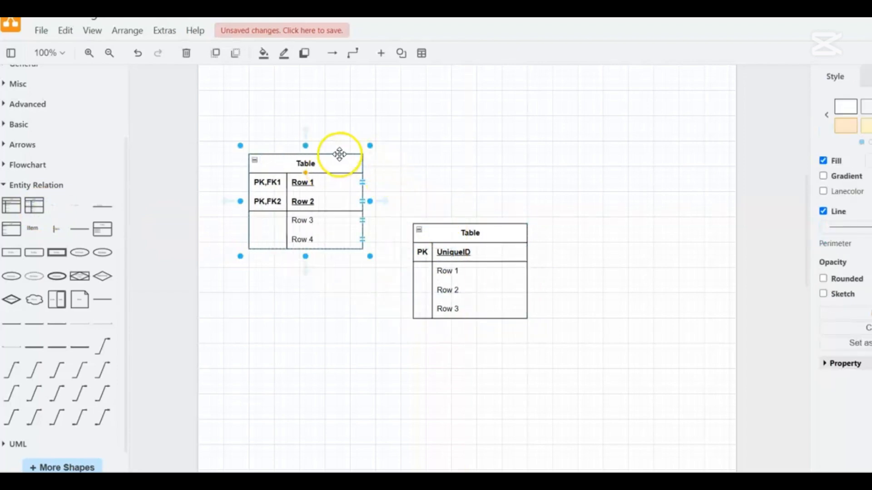
{"action": "left_click_drag", "start_coordinate": [339, 153], "coordinate": [606, 142]}
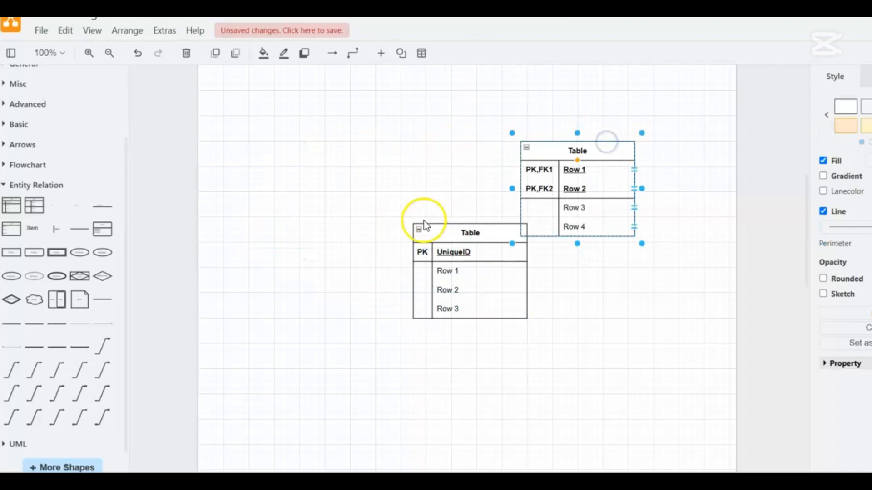
{"action": "left_click_drag", "start_coordinate": [424, 230], "coordinate": [240, 127]}
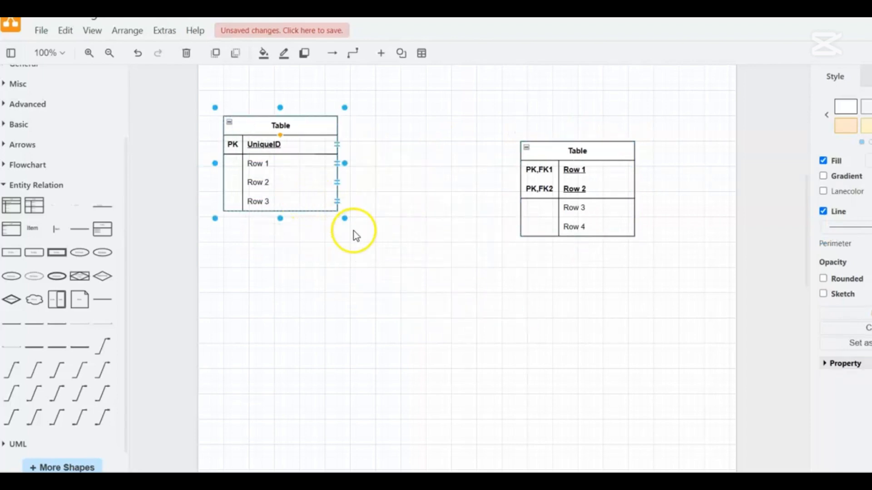
Step: Rename the UniqueID table as Employee and move the PK,FK table closer, level with it
{"action": "double_click", "coordinate": [281, 126]}
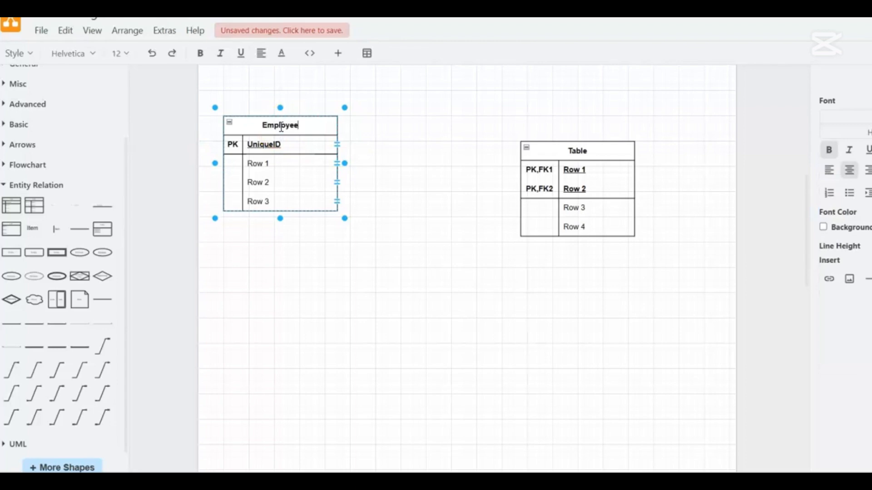
{"action": "left_click", "coordinate": [380, 179]}
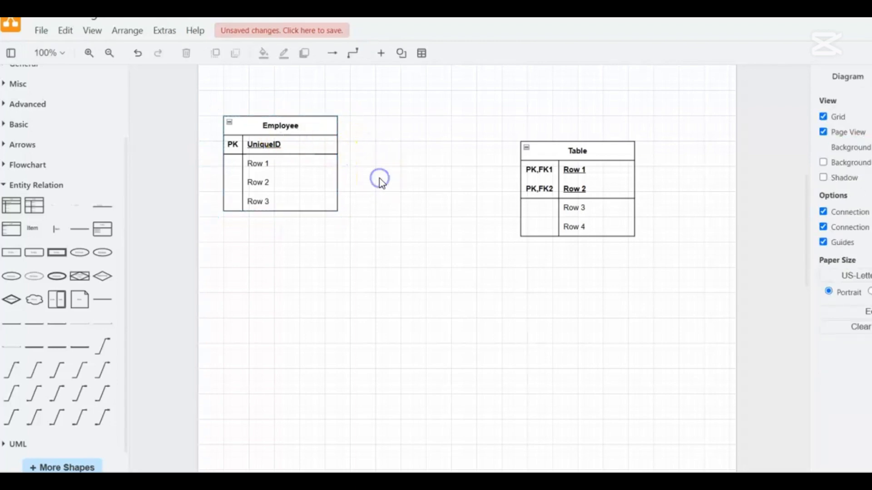
{"action": "left_click_drag", "start_coordinate": [538, 145], "coordinate": [448, 118]}
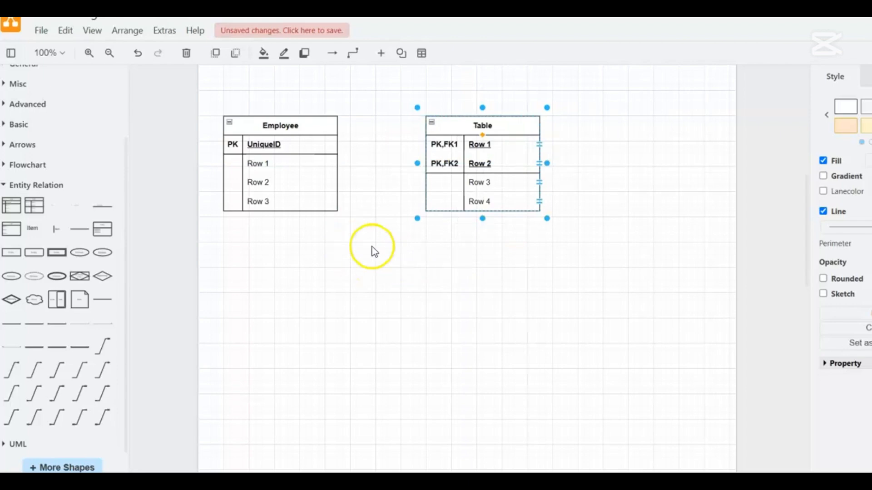
Step: Add another Table 1 shape, place it below the Employee table and rename it as Department
{"action": "left_click", "coordinate": [12, 205]}
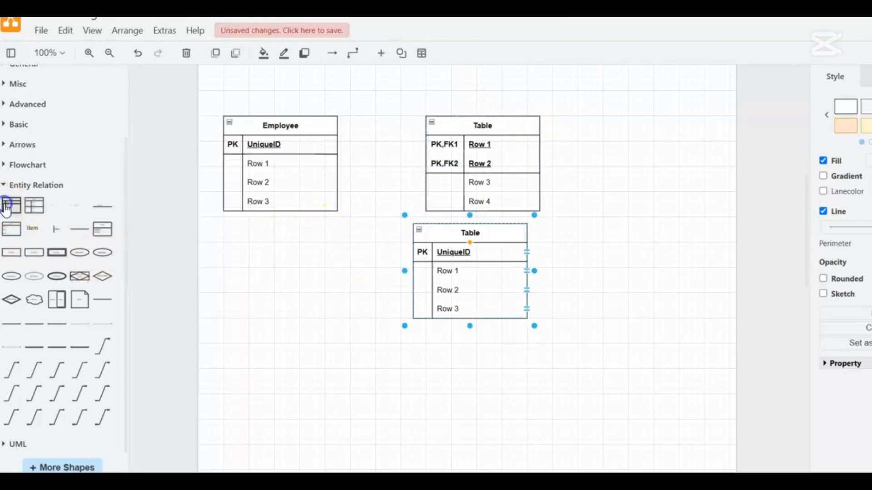
{"action": "left_click_drag", "start_coordinate": [444, 228], "coordinate": [256, 287]}
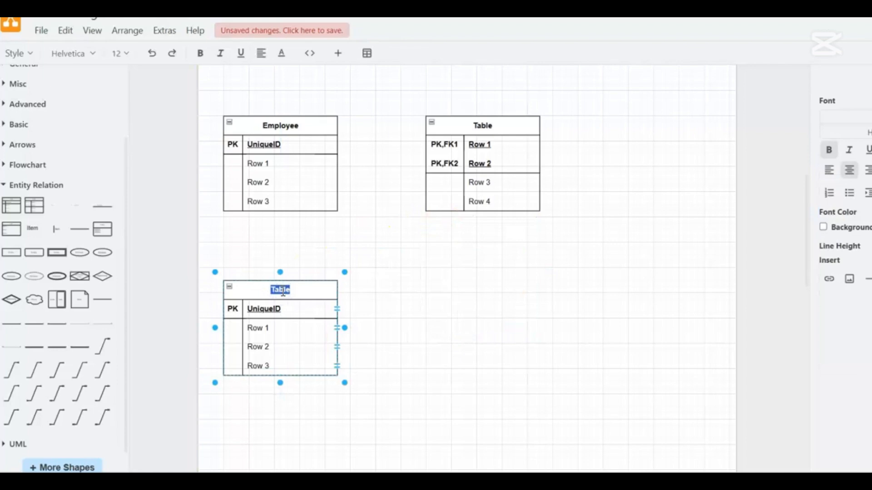
{"action": "type", "text": "Department"}
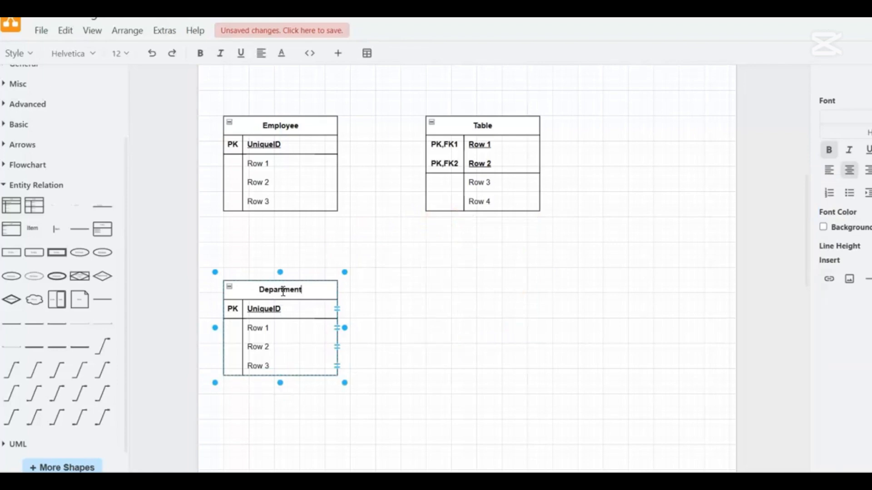
{"action": "left_click", "coordinate": [435, 306]}
Step: Rename the table with the PK,FK1 and PK,FK2 rows as Skill
{"action": "left_click", "coordinate": [483, 123]}
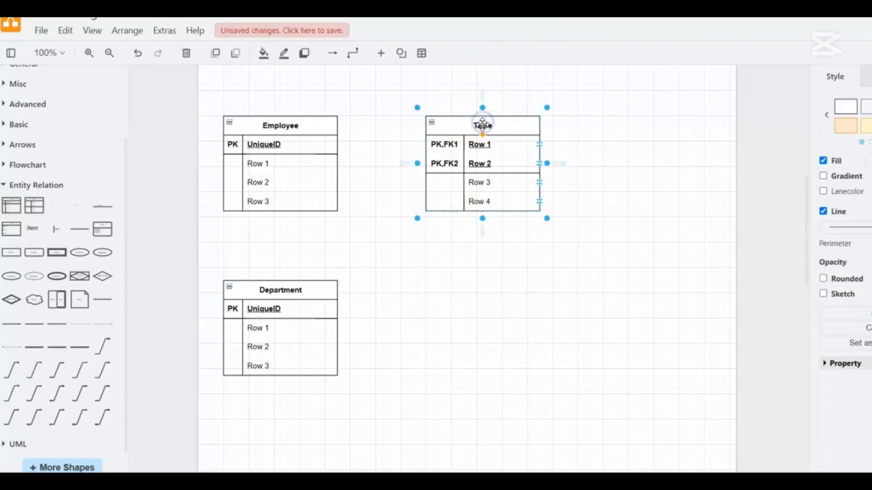
{"action": "double_click", "coordinate": [483, 124]}
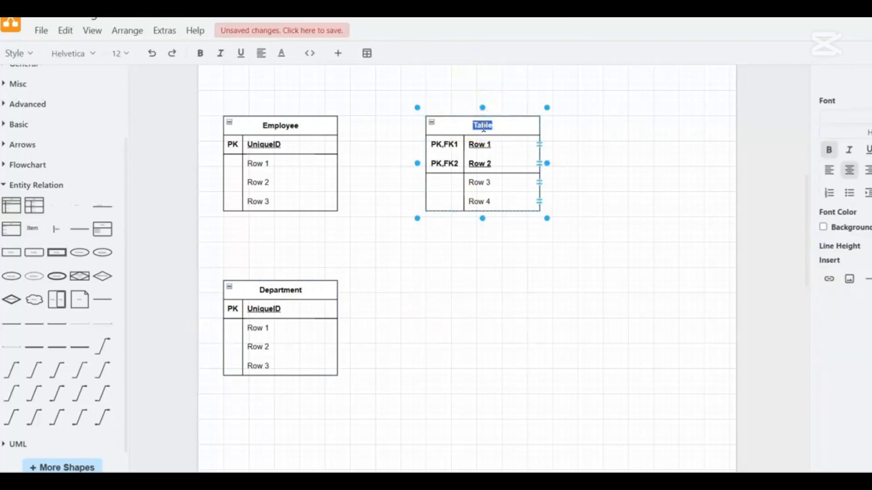
{"action": "type", "text": "Skill"}
{"action": "left_click", "coordinate": [606, 178]}
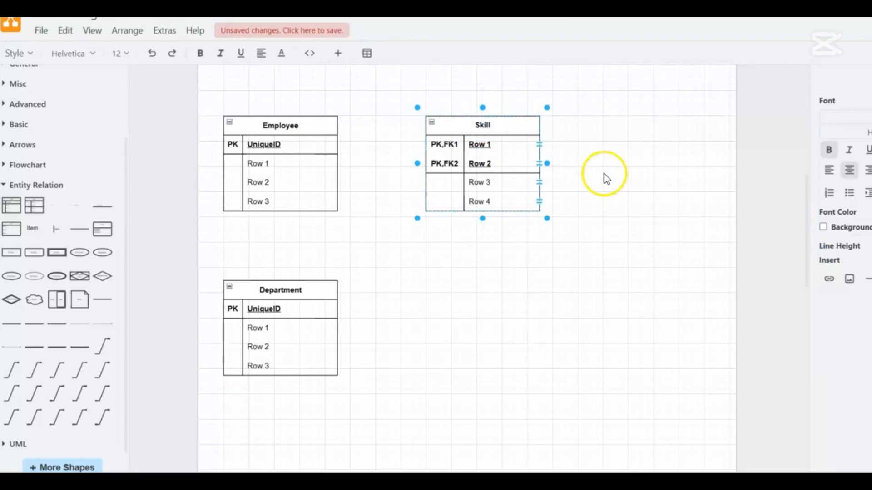
{"action": "left_click", "coordinate": [580, 252]}
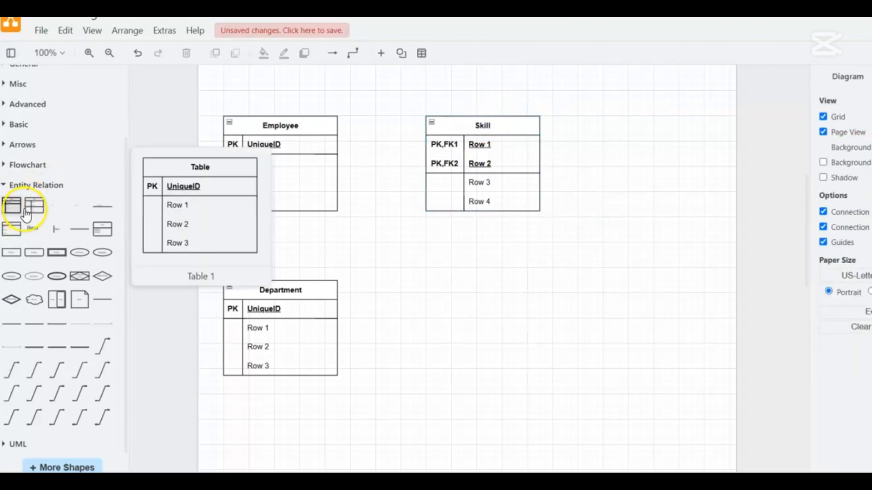
Step: Add another Table 1 shape, place it level with the existing Skill table on its outer side, and rename it as Skill
{"action": "left_click", "coordinate": [13, 205]}
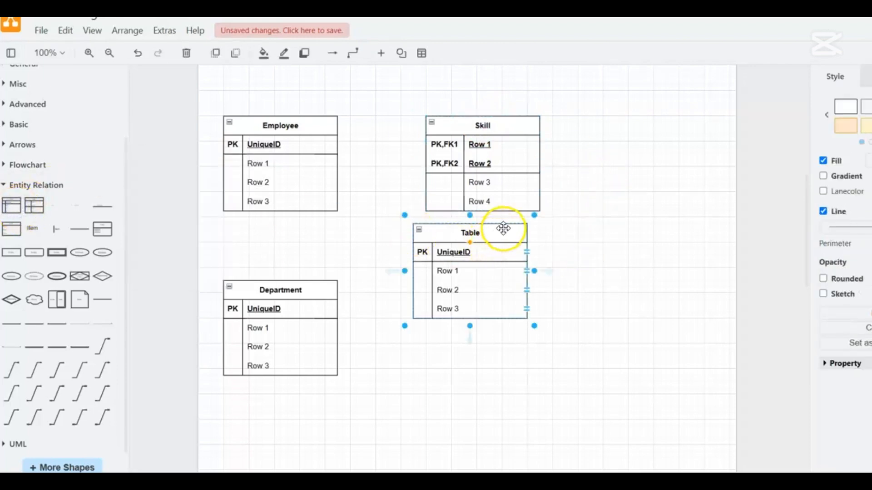
{"action": "left_click_drag", "start_coordinate": [503, 228], "coordinate": [697, 118]}
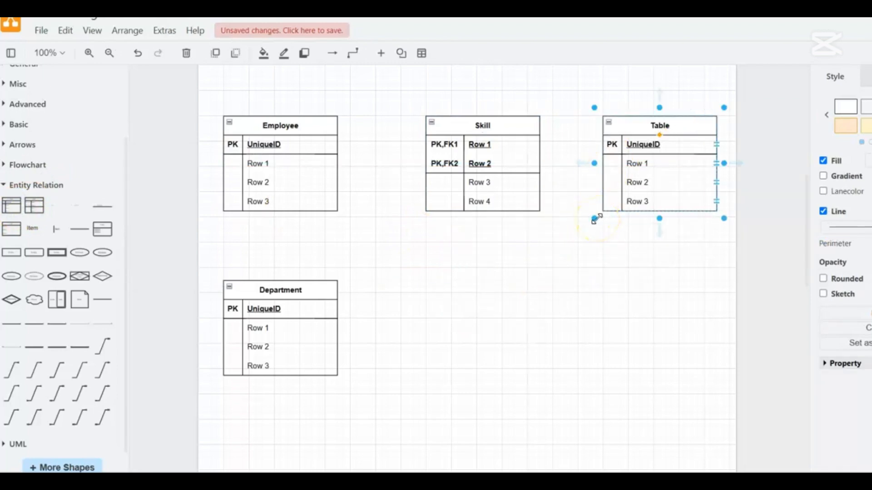
{"action": "double_click", "coordinate": [660, 124]}
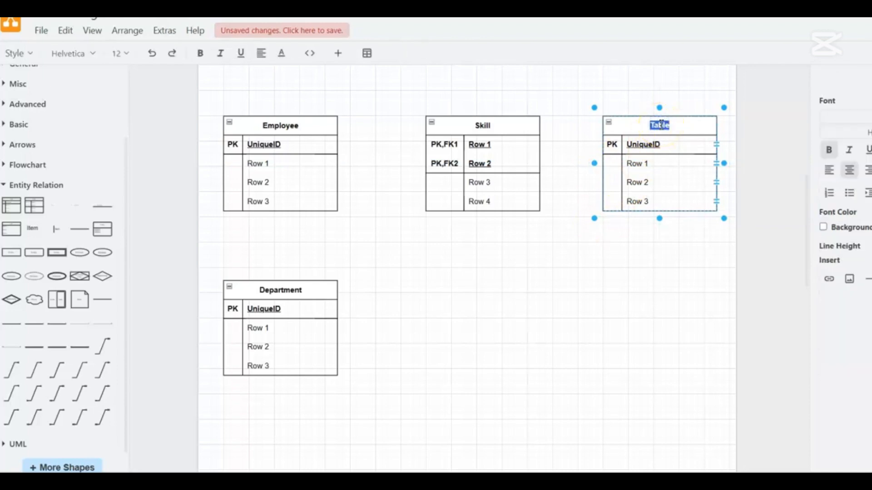
{"action": "type", "text": "Skill"}
Step: Rename the middle table with the PK,FK1 and PK,FK2 rows as EmployeeSkill
{"action": "left_click", "coordinate": [526, 126]}
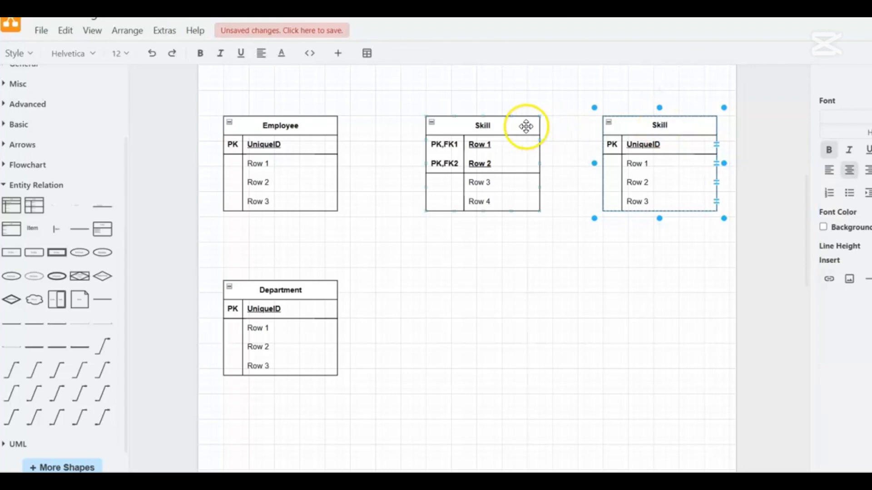
{"action": "left_click", "coordinate": [480, 123]}
{"action": "double_click", "coordinate": [480, 124]}
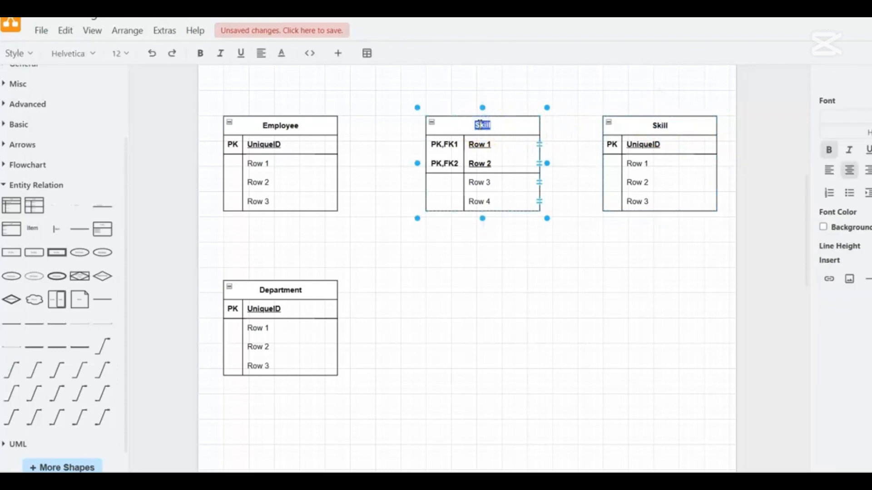
{"action": "type", "text": "Employeeskill"}
{"action": "left_click", "coordinate": [515, 230]}
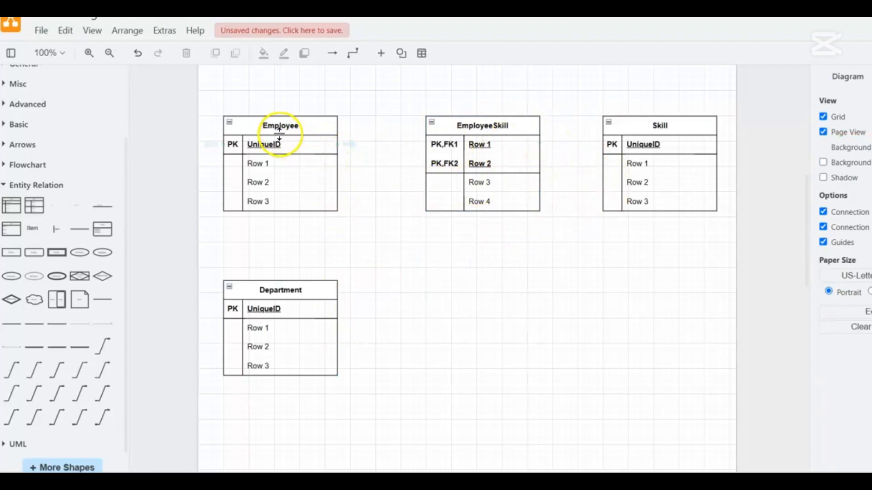
Step: Rename the primary key field of the Employee table as empId
{"action": "left_click", "coordinate": [262, 146]}
{"action": "double_click", "coordinate": [263, 146]}
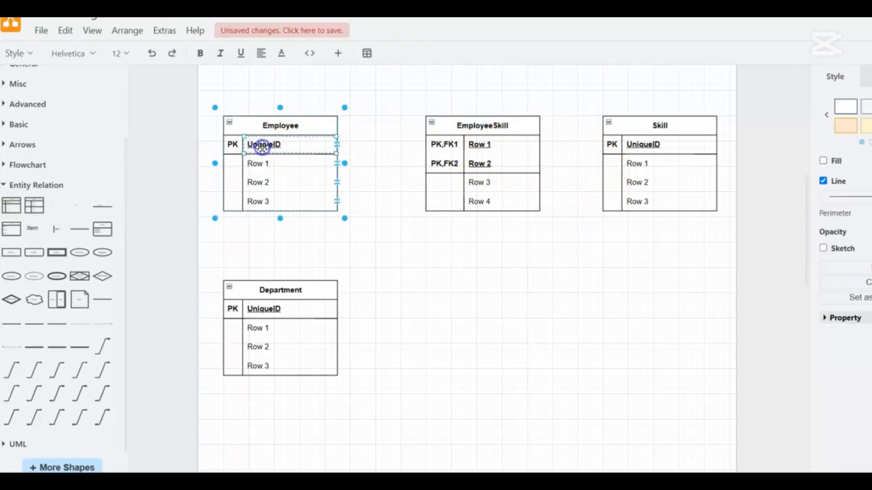
{"action": "type", "text": "empid"}
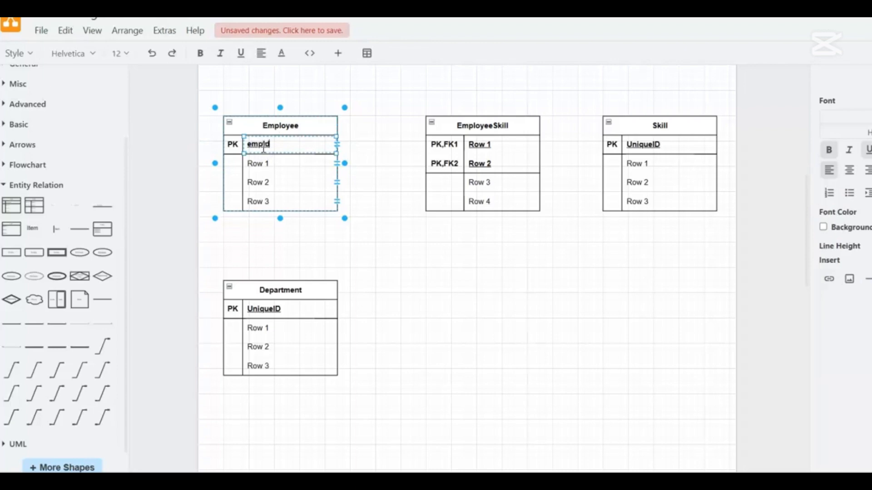
{"action": "left_click", "coordinate": [374, 225]}
Step: Rename Row 1 and Row 2 of the Employee table as firstName and lastName
{"action": "mouse_move", "coordinate": [254, 161]}
{"action": "left_mouse_down"}
{"action": "mouse_move", "coordinate": [232, 144]}
{"action": "mouse_move", "coordinate": [307, 177]}
{"action": "mouse_move", "coordinate": [253, 162]}
{"action": "left_mouse_up"}
{"action": "double_click", "coordinate": [255, 163]}
{"action": "key", "text": "BackSpace"}
{"action": "type", "text": "f"}
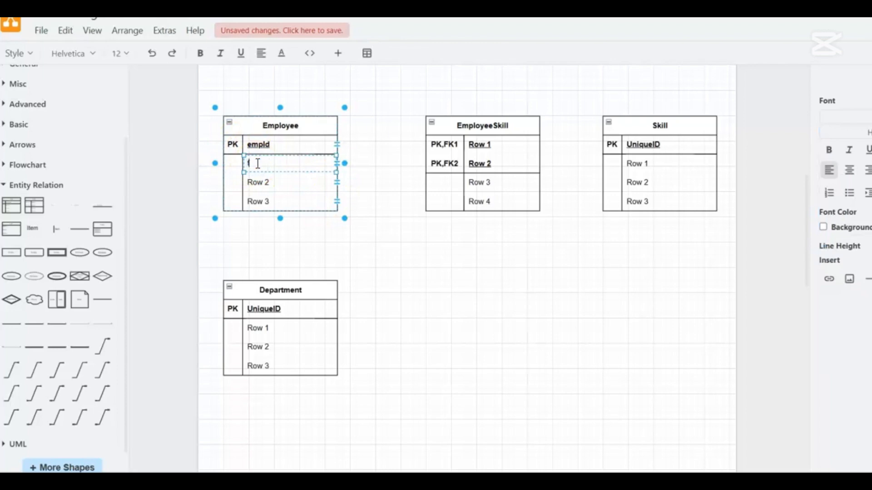
{"action": "type", "text": "irstName"}
{"action": "left_click", "coordinate": [258, 183]}
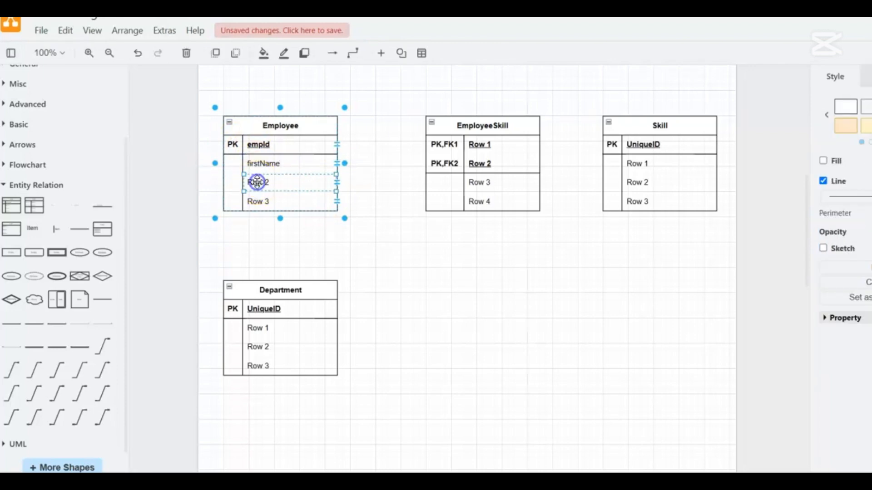
{"action": "double_click", "coordinate": [258, 182]}
{"action": "type", "text": "lastName"}
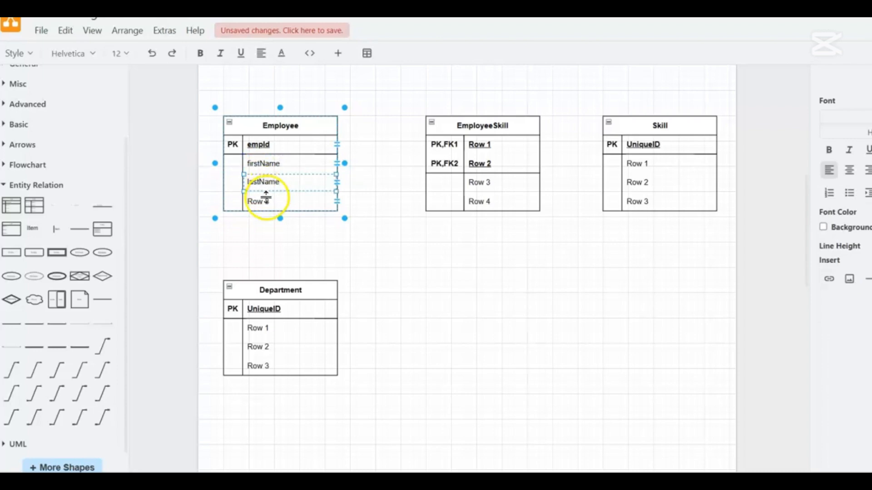
Step: Rename Row 3 of the Employee table as email
{"action": "left_click", "coordinate": [259, 201]}
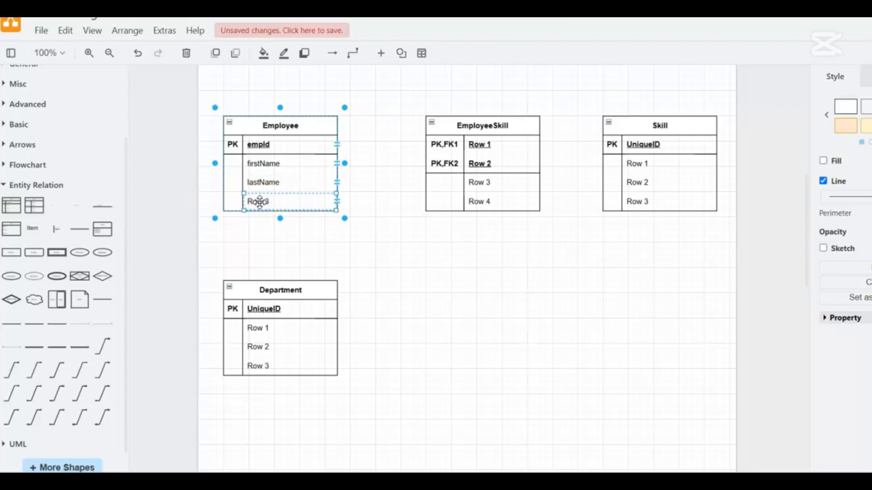
{"action": "double_click", "coordinate": [259, 201]}
{"action": "type", "text": "email"}
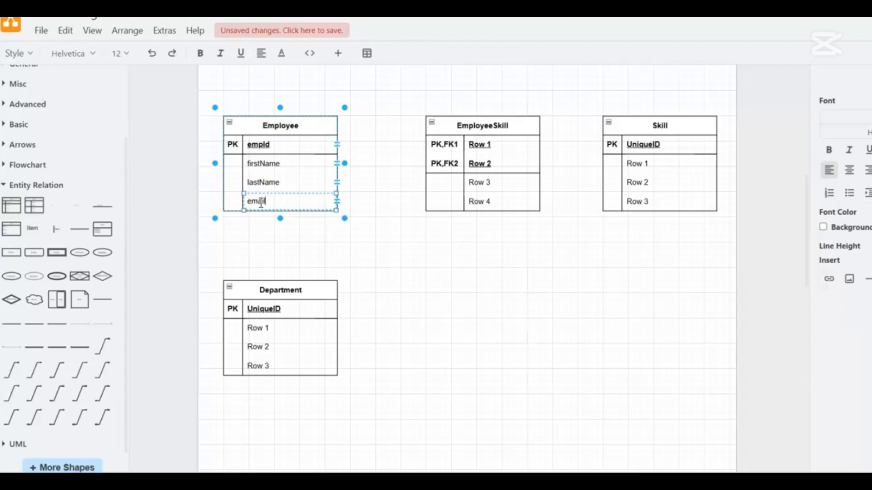
{"action": "left_click", "coordinate": [400, 253]}
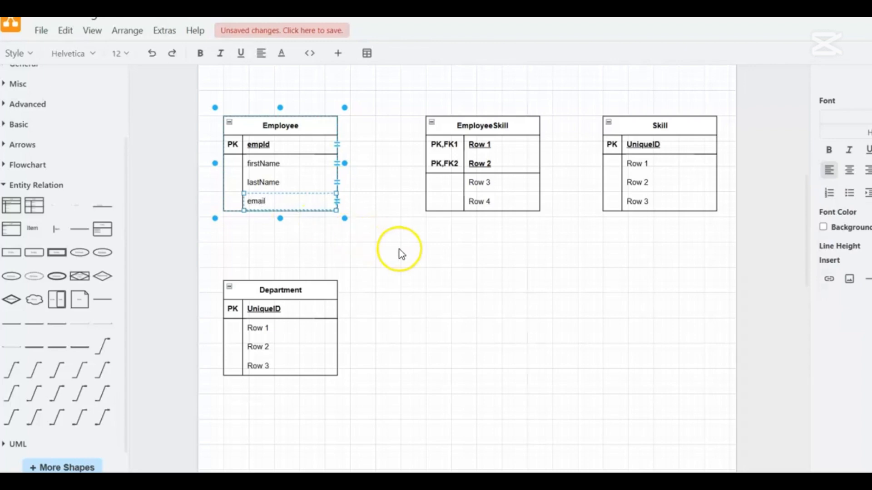
Step: Duplicate the email row of the Employee table and rename the copy as deptId
{"action": "left_click", "coordinate": [271, 203]}
{"action": "left_click", "coordinate": [268, 203]}
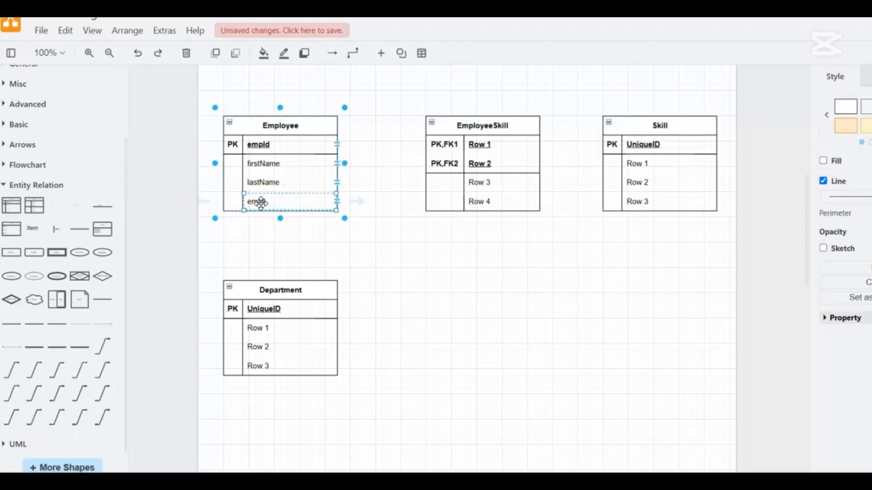
{"action": "right_click", "coordinate": [267, 203]}
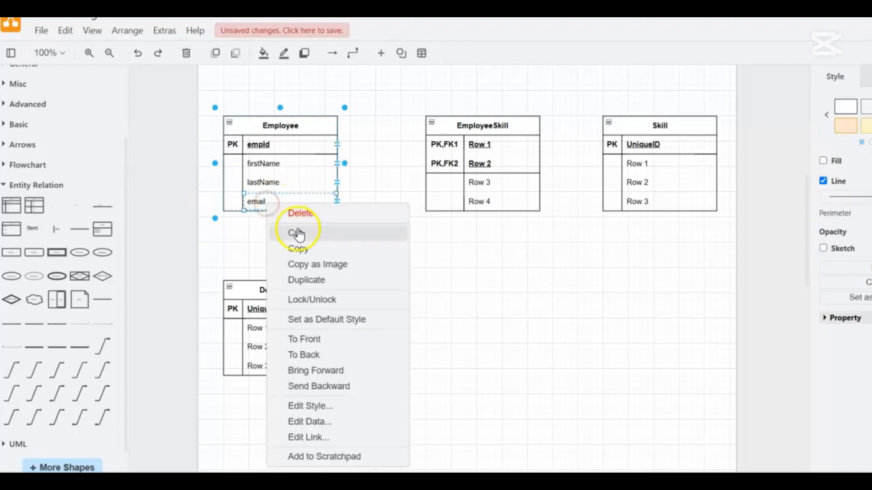
{"action": "left_click", "coordinate": [320, 280]}
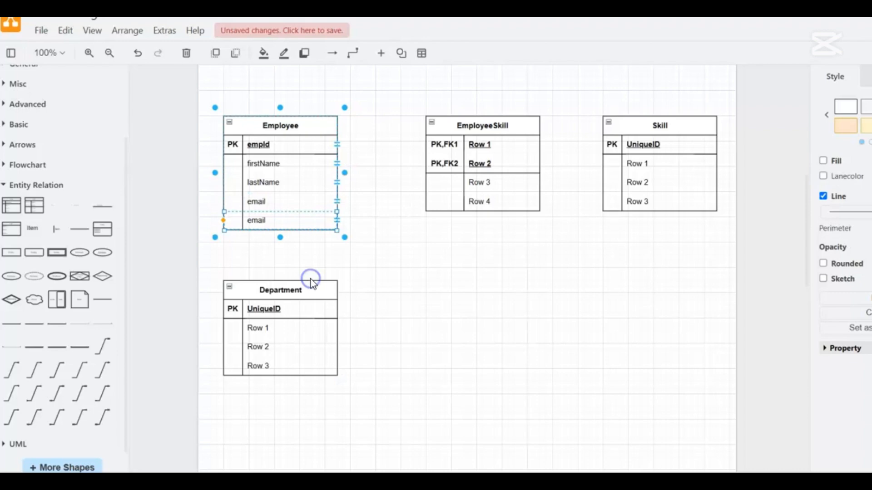
{"action": "double_click", "coordinate": [258, 221]}
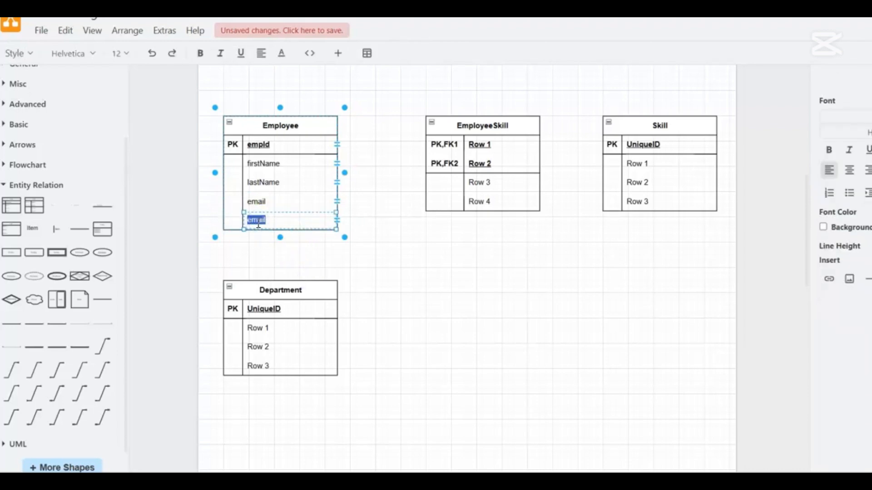
{"action": "type", "text": "deptId"}
{"action": "left_click", "coordinate": [375, 247]}
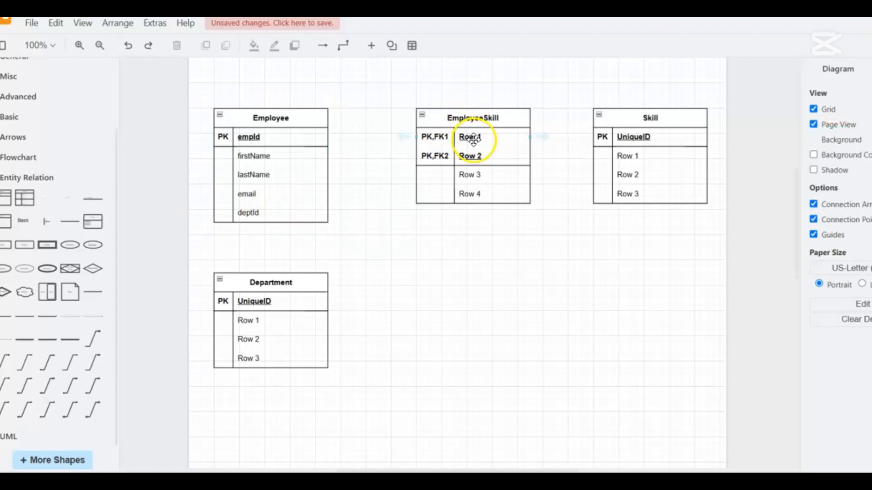
Step: Rename the PK,FK1 field of the EmployeeSkill table as empId
{"action": "double_click", "coordinate": [473, 139]}
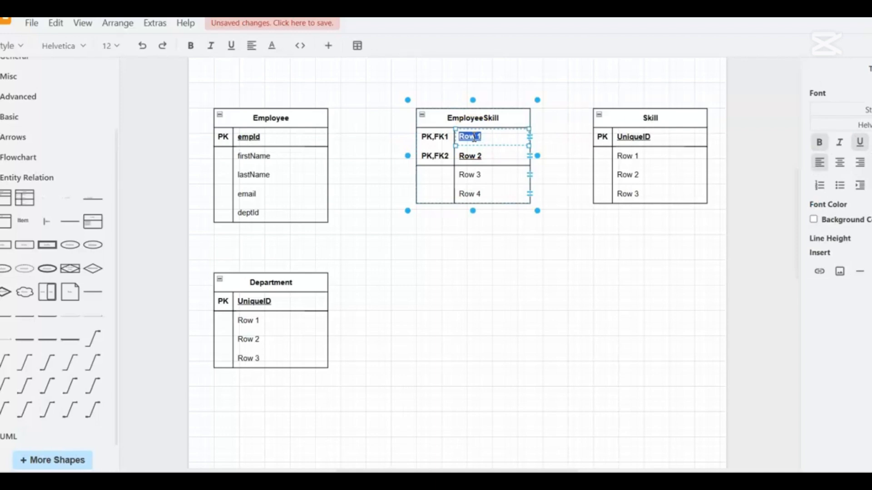
{"action": "type", "text": "email"}
{"action": "key", "text": "BackSpace"}
{"action": "key", "text": "BackSpace"}
{"action": "key", "text": "BackSpace"}
{"action": "key", "text": "BackSpace"}
{"action": "type", "text": "mp"}
Step: Rename the PK,FK2 field of the EmployeeSkill table as skillId
{"action": "left_click_drag", "start_coordinate": [474, 138], "coordinate": [472, 159]}
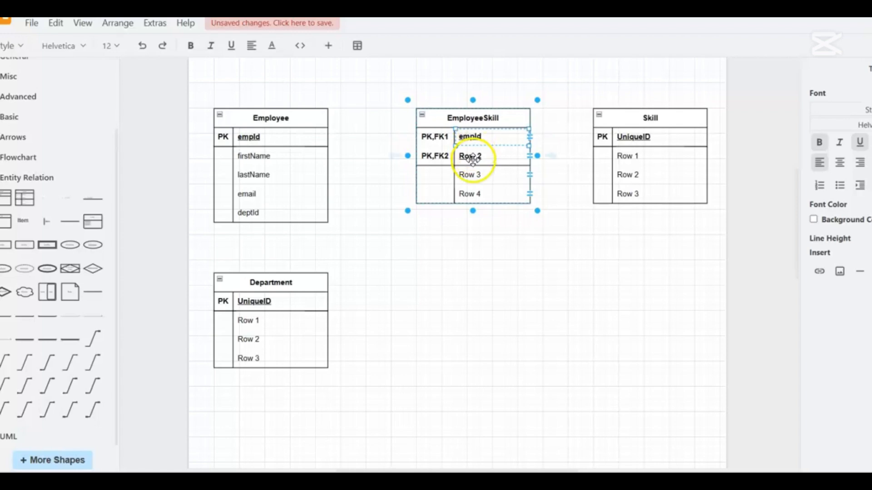
{"action": "double_click", "coordinate": [473, 159]}
{"action": "type", "text": "skill"}
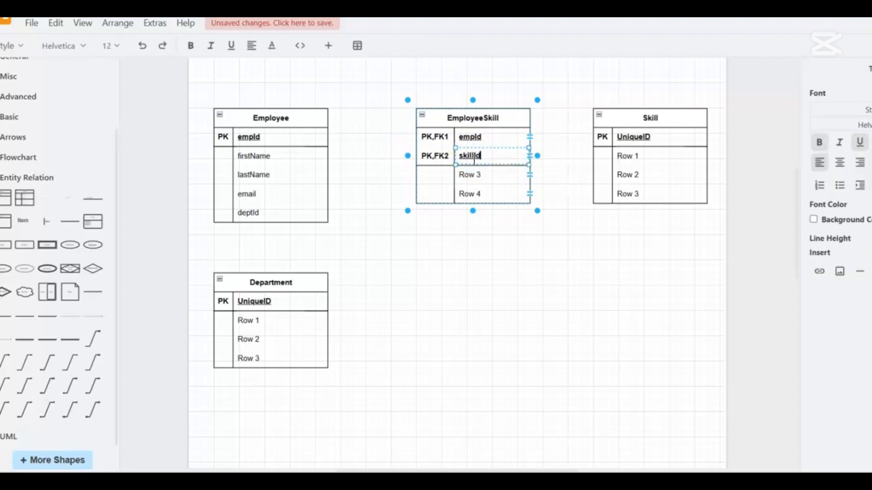
{"action": "type", "text": "Id"}
{"action": "left_click", "coordinate": [418, 216]}
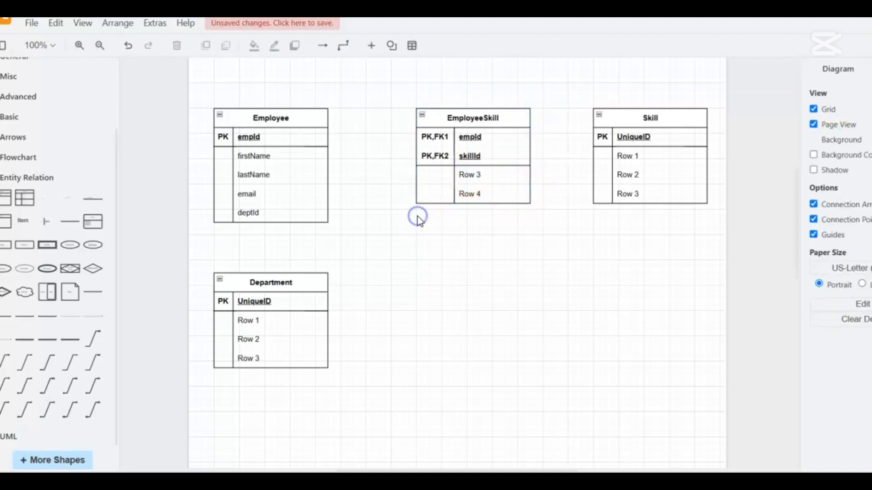
Step: Rename Row 3 of the EmployeeSkill table as skillDescription
{"action": "left_click", "coordinate": [469, 174]}
{"action": "double_click", "coordinate": [469, 174]}
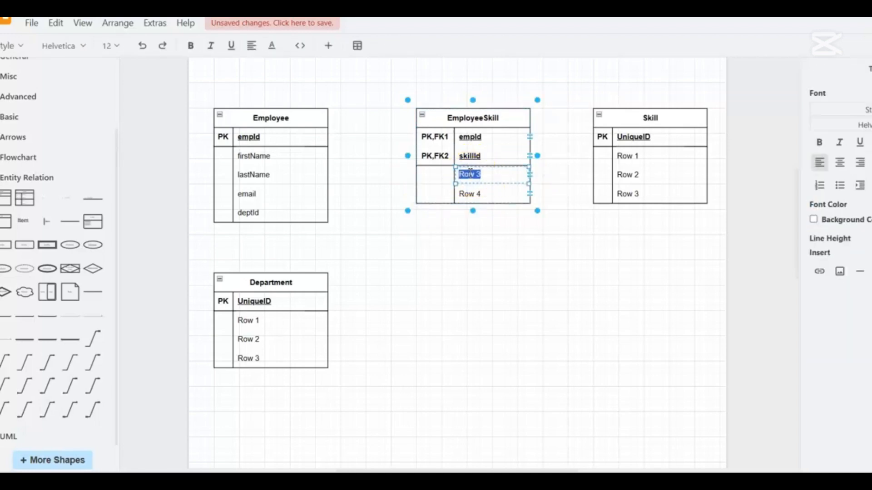
{"action": "type", "text": "skillDescription"}
{"action": "left_click", "coordinate": [519, 227]}
Step: Delete Row 4 from the EmployeeSkill table
{"action": "left_click", "coordinate": [471, 194]}
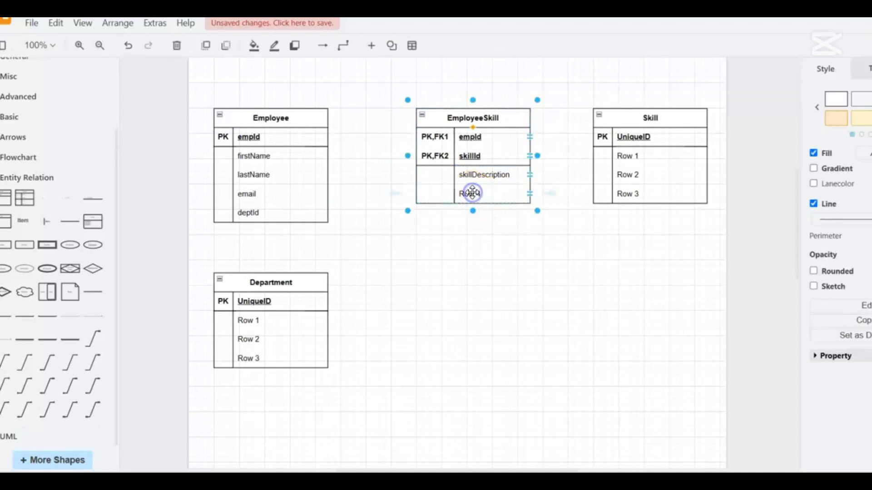
{"action": "left_click", "coordinate": [471, 193]}
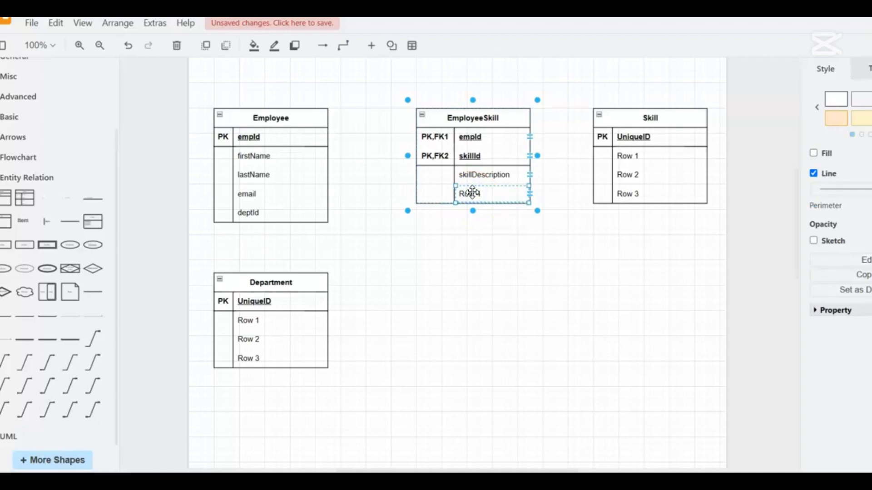
{"action": "key", "text": "Delete"}
{"action": "left_click", "coordinate": [456, 193]}
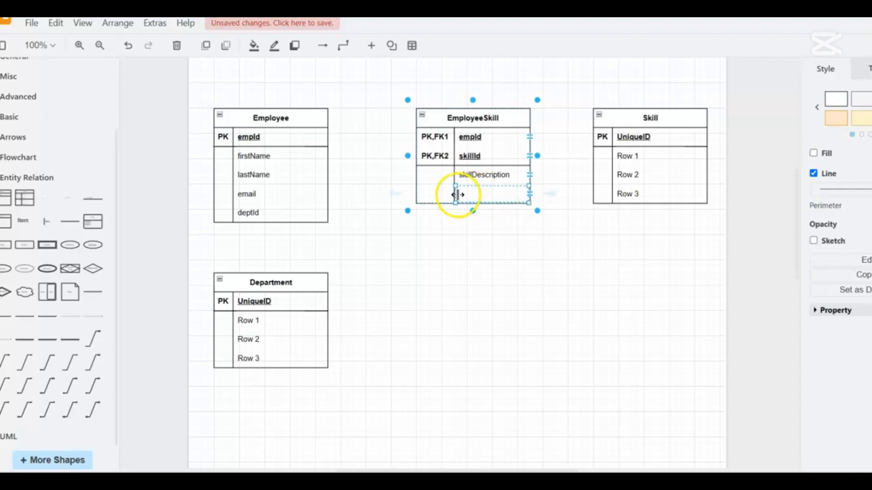
{"action": "key", "text": "Delete"}
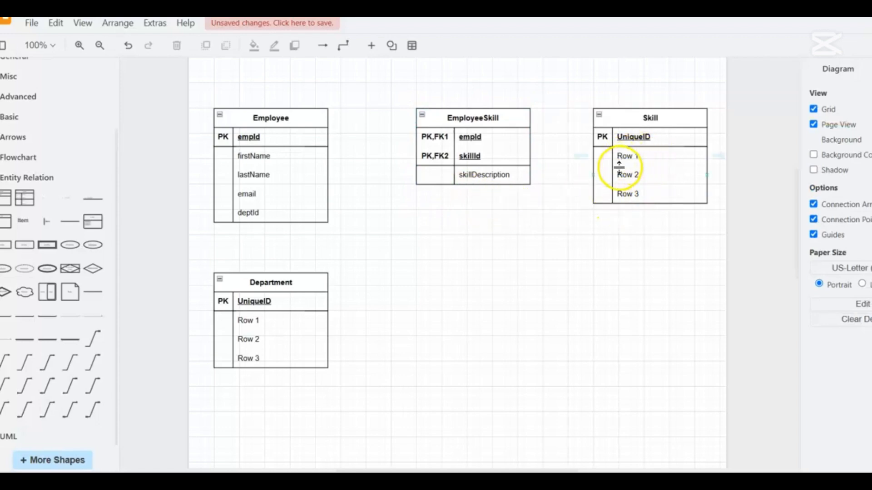
Step: Rename the primary key field of the Skill table as skillId
{"action": "left_click", "coordinate": [632, 159]}
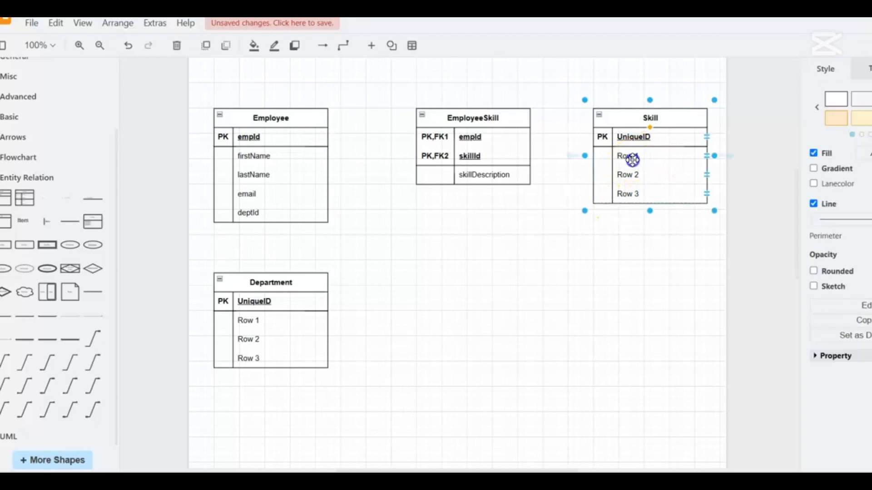
{"action": "left_click", "coordinate": [635, 136]}
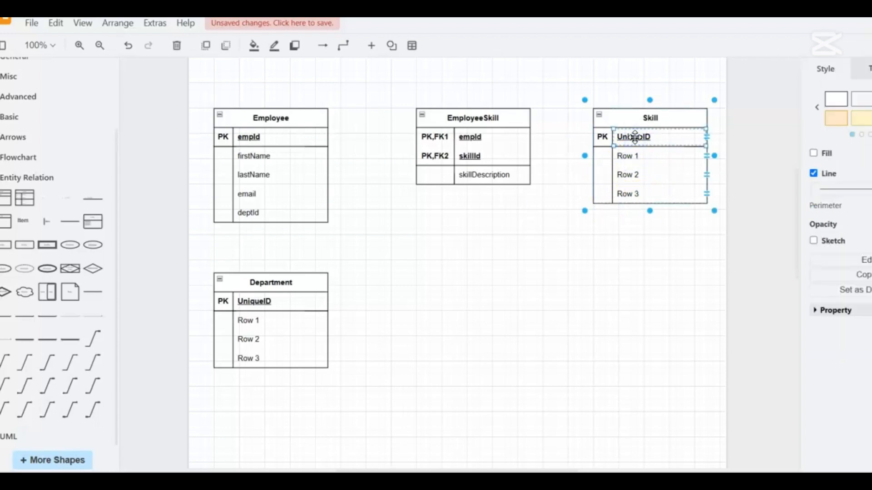
{"action": "type", "text": "ski"}
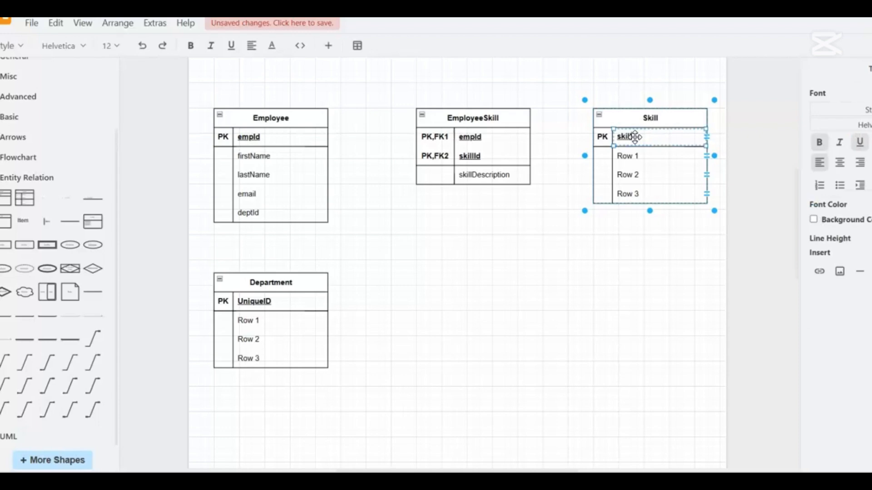
{"action": "type", "text": "llId"}
Step: Rename Row 1 of the Skill table as skillDescription
{"action": "left_click", "coordinate": [632, 155]}
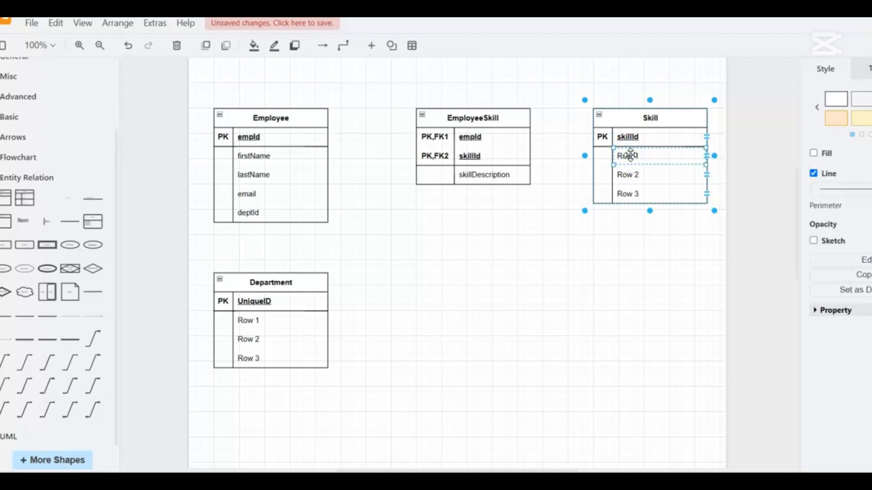
{"action": "type", "text": "S"}
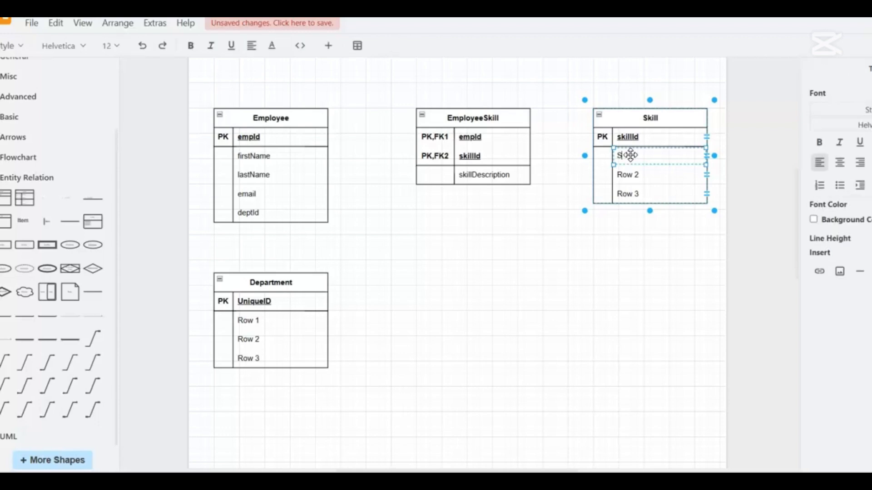
{"action": "key", "text": "BackSpace"}
{"action": "type", "text": "skillDescription"}
Step: Rename the skillDescription field of the EmployeeSkill table as skillLevel
{"action": "double_click", "coordinate": [496, 175]}
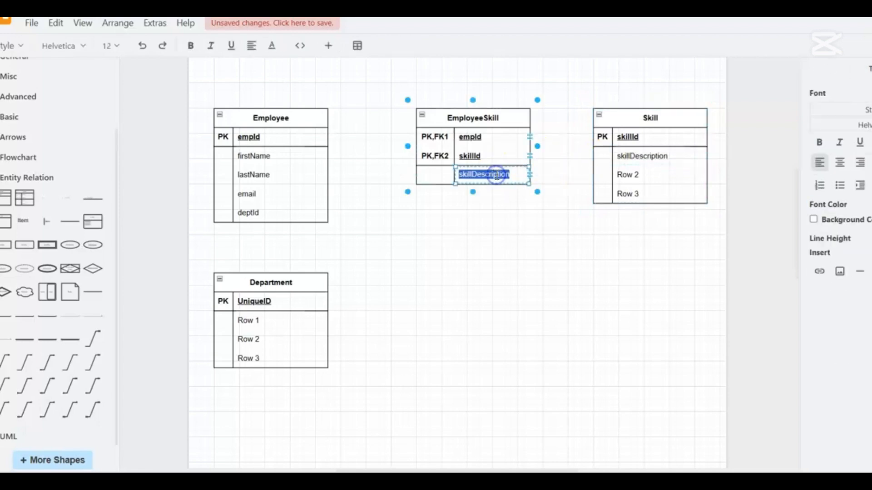
{"action": "key", "text": "End"}
{"action": "key", "text": "BackSpace"}
{"action": "key", "text": "BackSpace"}
{"action": "key", "text": "BackSpace"}
{"action": "key", "text": "BackSpace"}
{"action": "key", "text": "BackSpace"}
{"action": "key", "text": "BackSpace"}
{"action": "key", "text": "BackSpace"}
{"action": "key", "text": "BackSpace"}
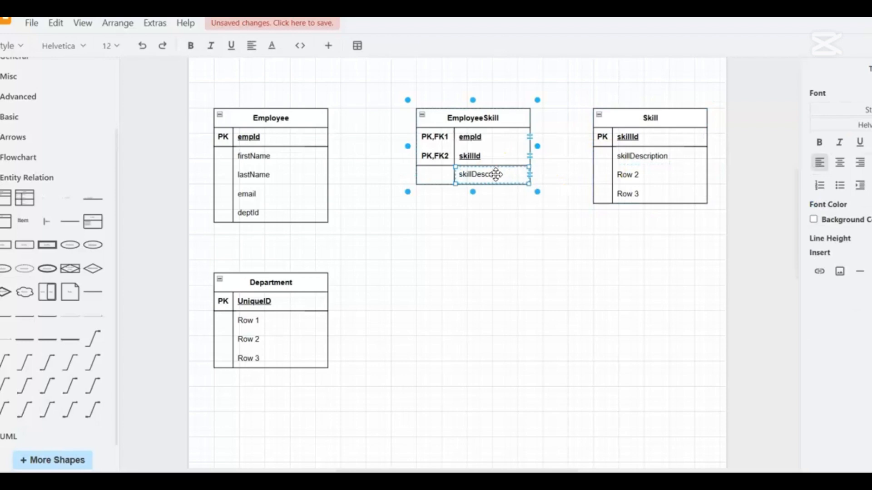
{"action": "key", "text": "BackSpace"}
{"action": "key", "text": "BackSpace"}
{"action": "type", "text": "lLevel"}
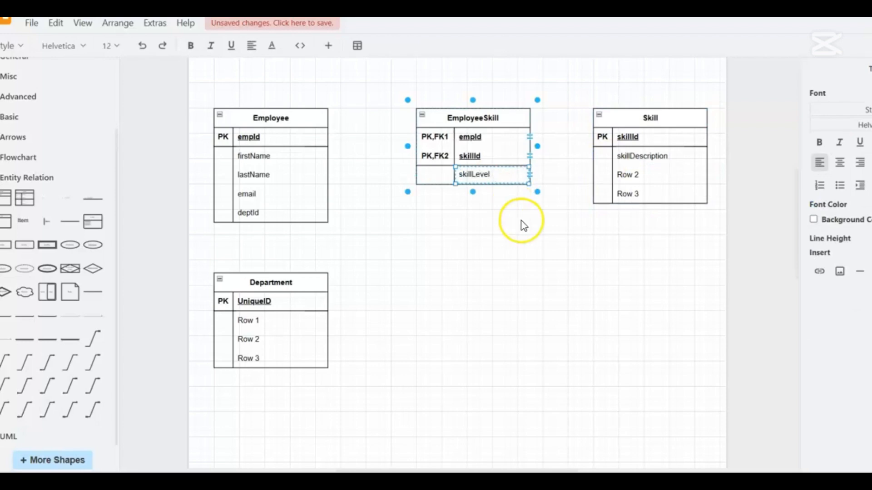
{"action": "left_click", "coordinate": [522, 221]}
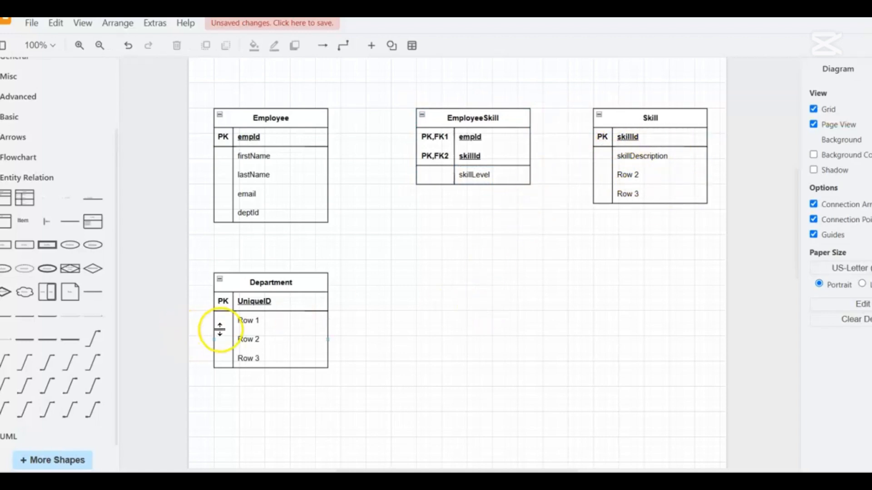
Step: Rename the primary key field of the Department table as deptId
{"action": "left_click", "coordinate": [250, 301]}
{"action": "double_click", "coordinate": [251, 301]}
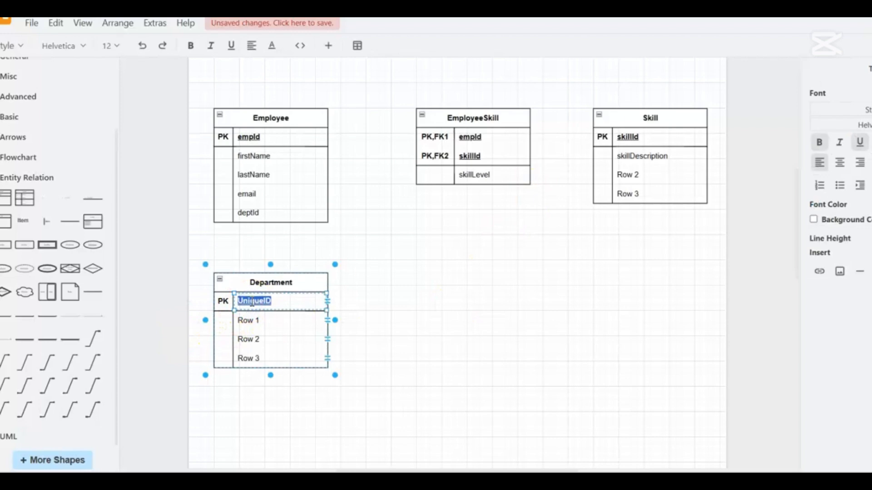
{"action": "type", "text": "dep"}
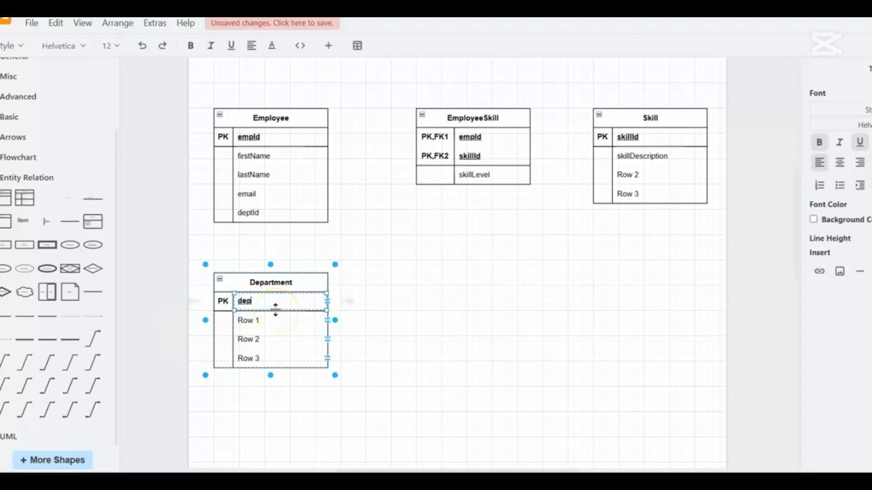
{"action": "type", "text": "tId"}
Step: Rename Row 1 of the Department table as name and Row 2 as phone
{"action": "left_click_drag", "start_coordinate": [275, 310], "coordinate": [248, 321]}
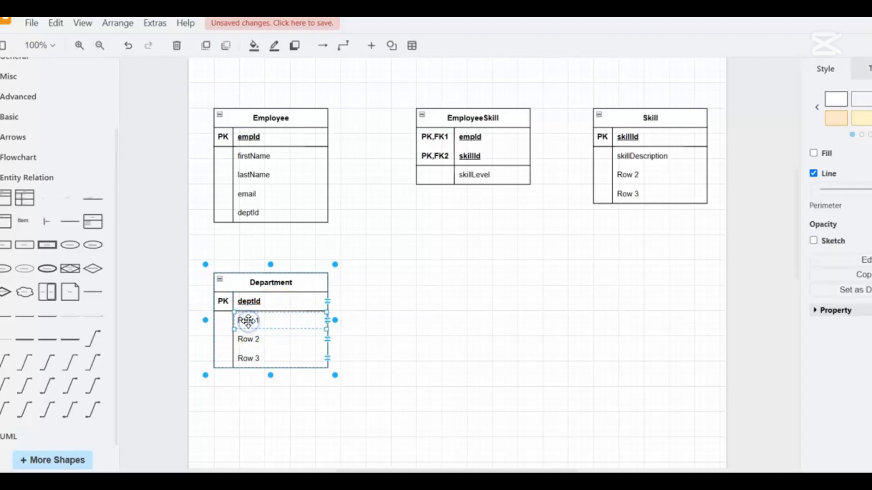
{"action": "type", "text": "name"}
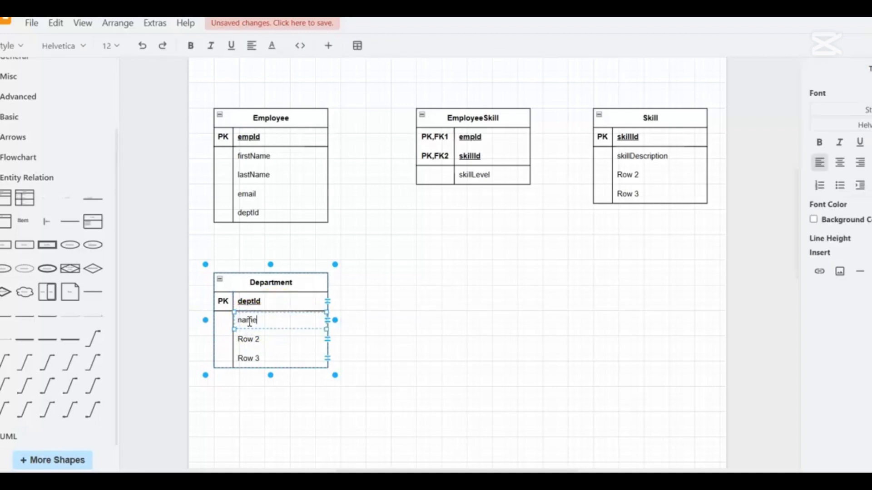
{"action": "left_click", "coordinate": [251, 338]}
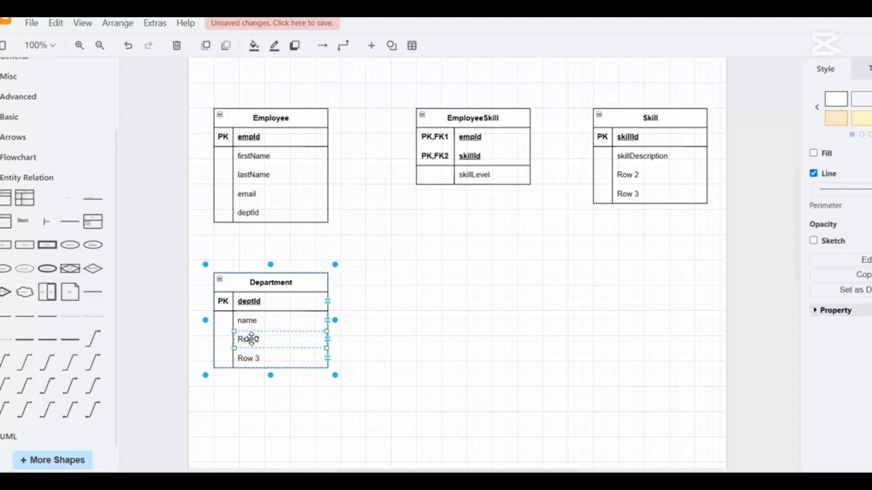
{"action": "type", "text": "of"}
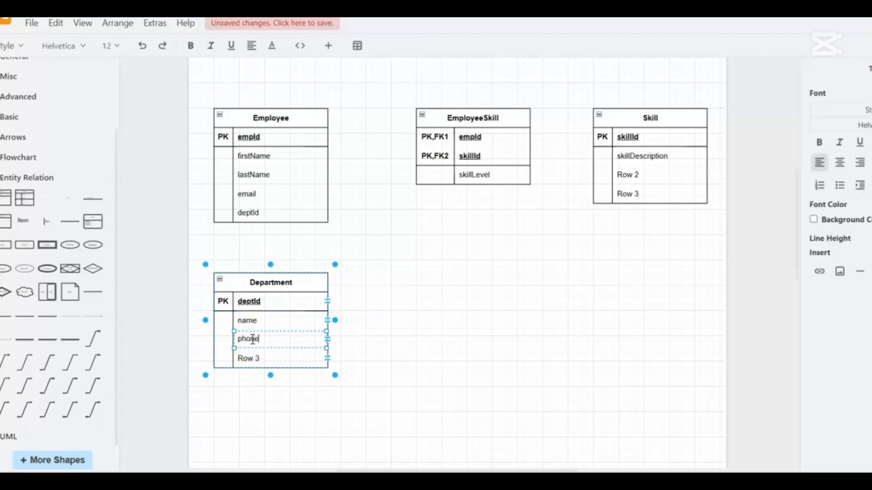
{"action": "type", "text": "one"}
{"action": "left_click", "coordinate": [288, 362]}
{"action": "left_click", "coordinate": [404, 358]}
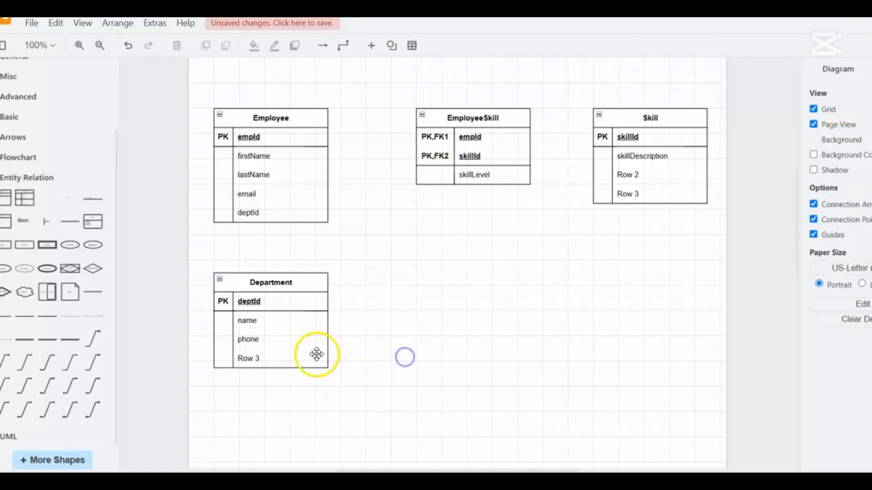
Step: Delete Row 3 from the Department table
{"action": "left_click", "coordinate": [265, 359]}
{"action": "left_click", "coordinate": [253, 357]}
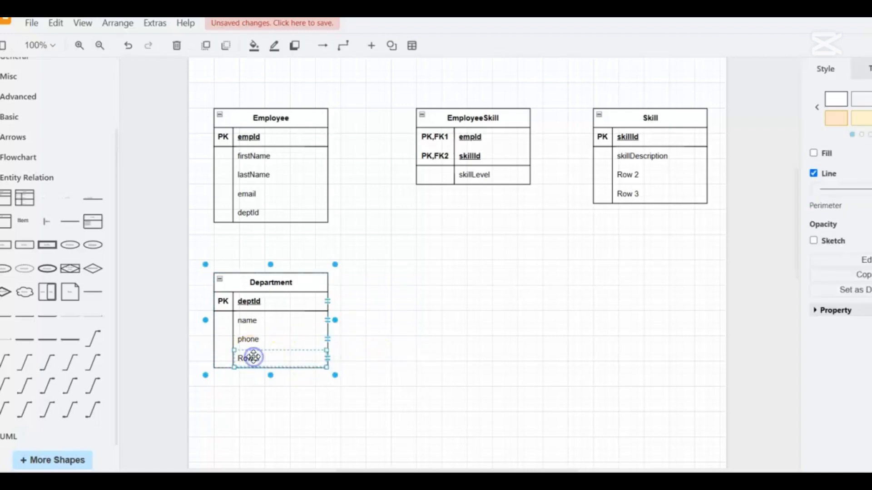
{"action": "key", "text": "Delete"}
{"action": "left_click", "coordinate": [233, 360]}
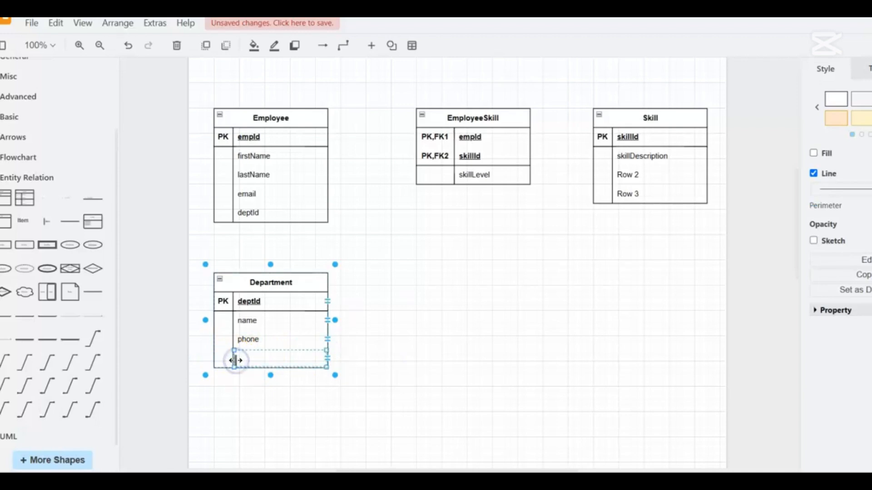
{"action": "left_click", "coordinate": [233, 360]}
{"action": "key", "text": "Delete"}
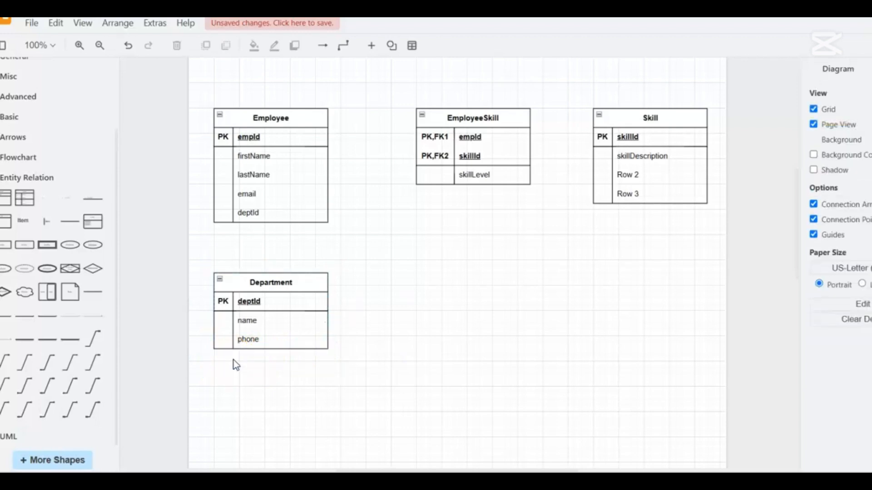
{"action": "left_click", "coordinate": [467, 278]}
{"action": "left_click", "coordinate": [625, 195]}
{"action": "left_click", "coordinate": [631, 193]}
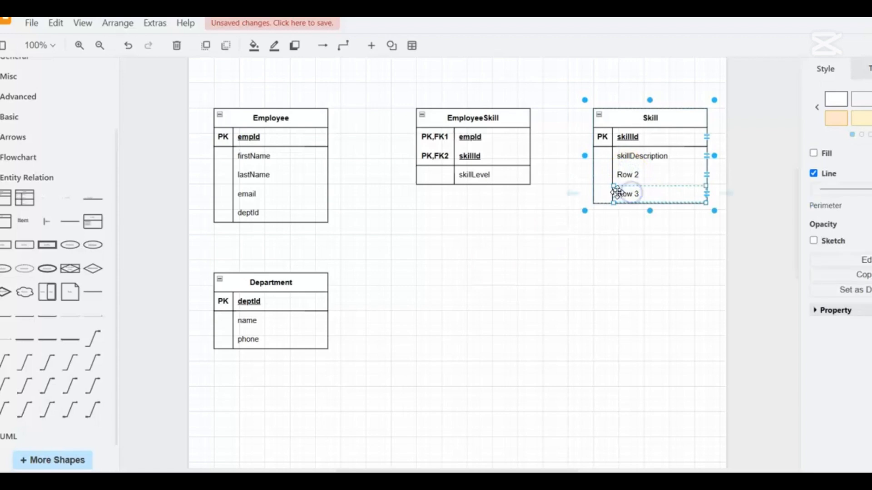
{"action": "left_click", "coordinate": [610, 193]}
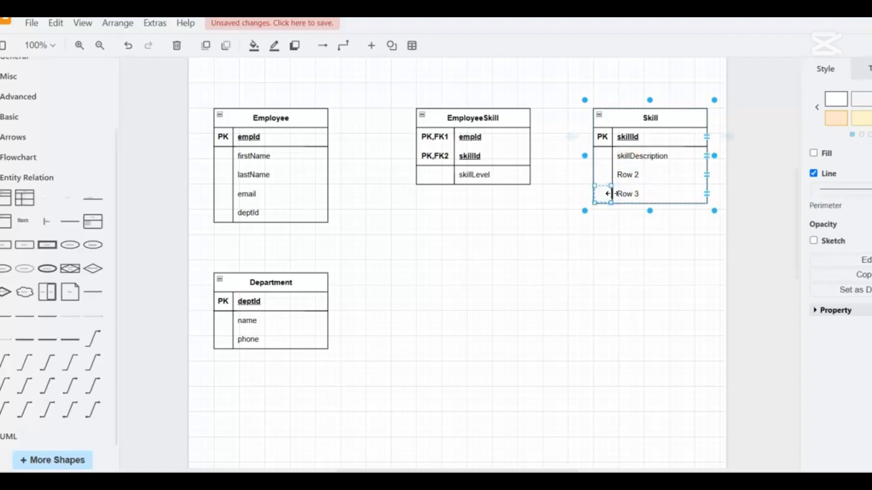
{"action": "left_click", "coordinate": [613, 194]}
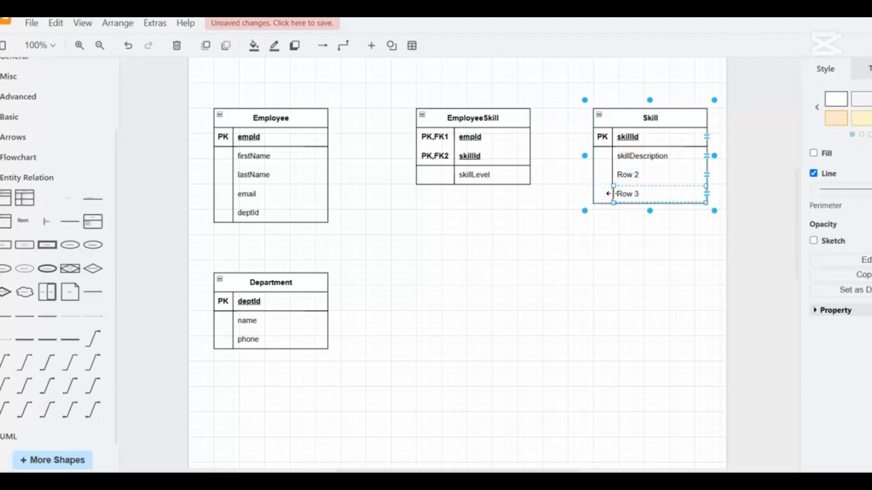
{"action": "key", "text": "shift+Up"}
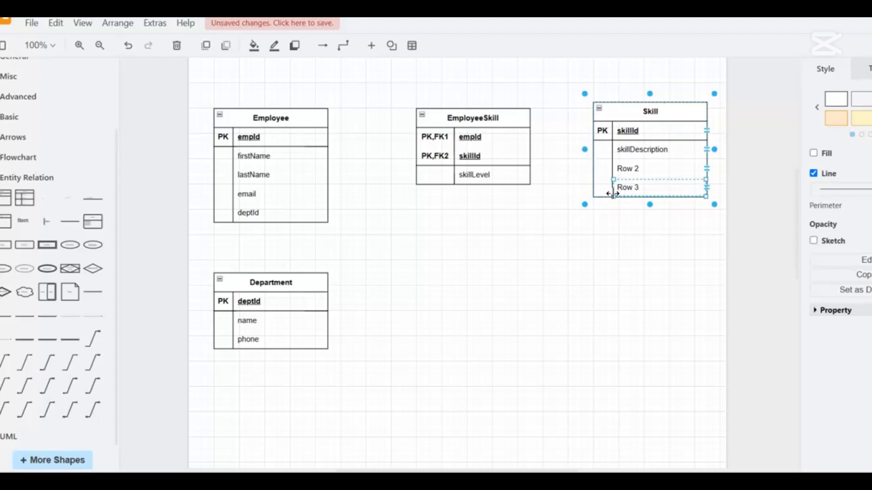
{"action": "key", "text": "Down"}
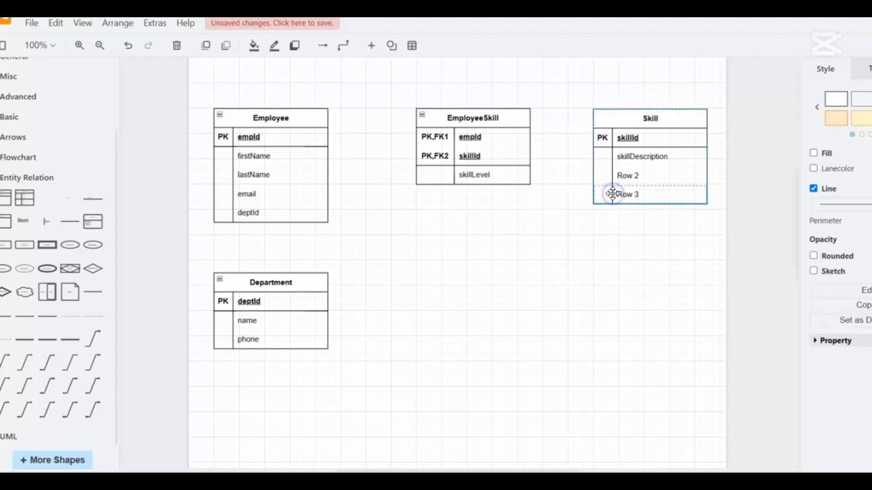
{"action": "key", "text": "shift+Down"}
Step: Delete Row 3 from the Skill table
{"action": "left_click", "coordinate": [612, 193]}
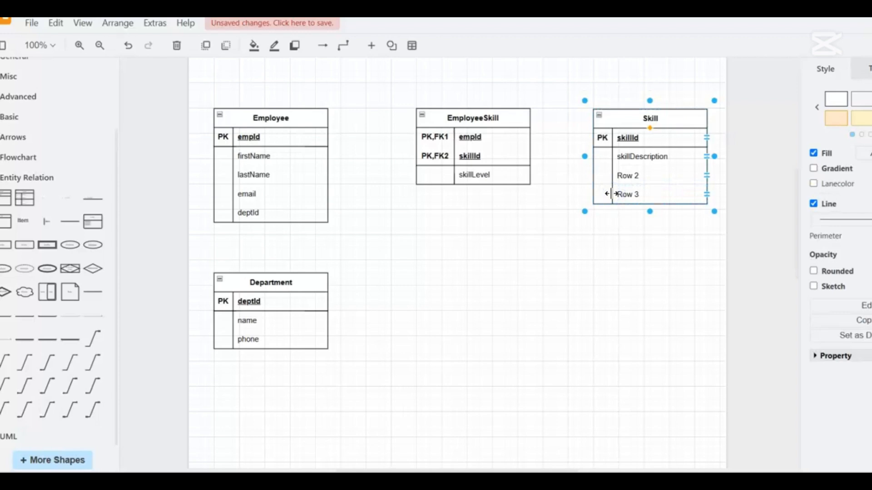
{"action": "left_click", "coordinate": [611, 194]}
{"action": "left_click", "coordinate": [611, 194]}
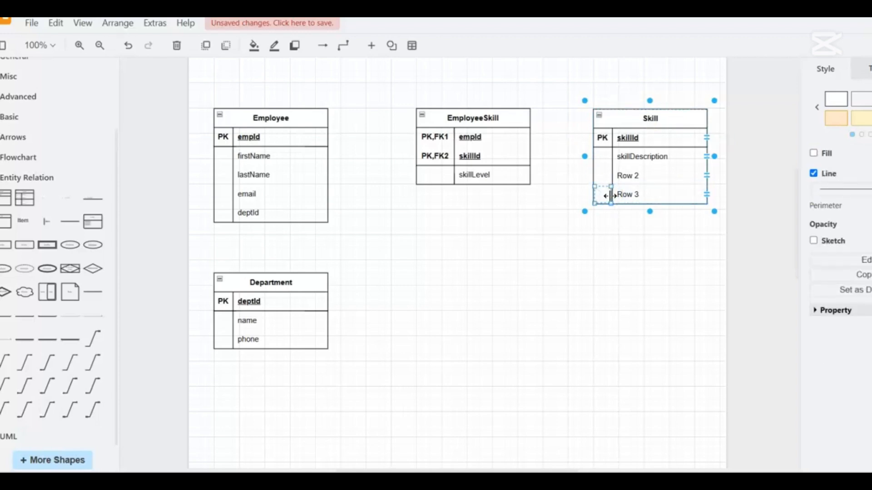
{"action": "left_click", "coordinate": [610, 195]}
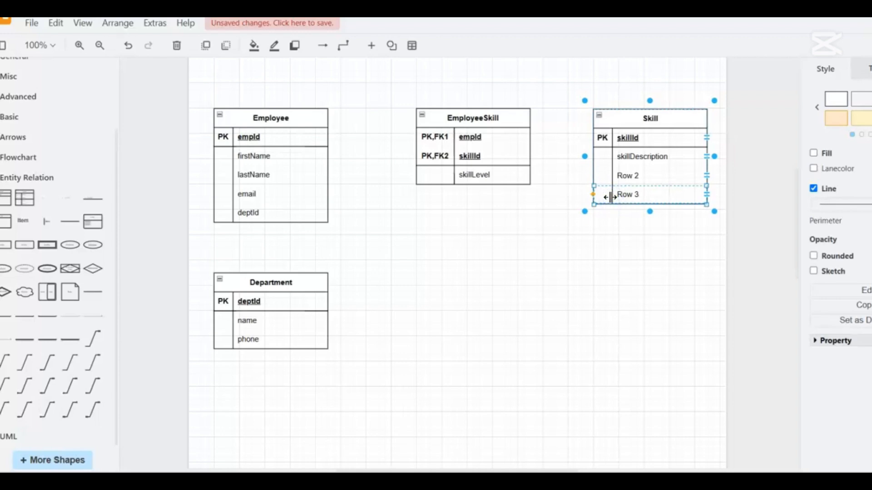
{"action": "key", "text": "Delete"}
Step: Delete Row 2 from the Skill table, leaving skillDescription as its only non-key field
{"action": "left_click", "coordinate": [617, 180]}
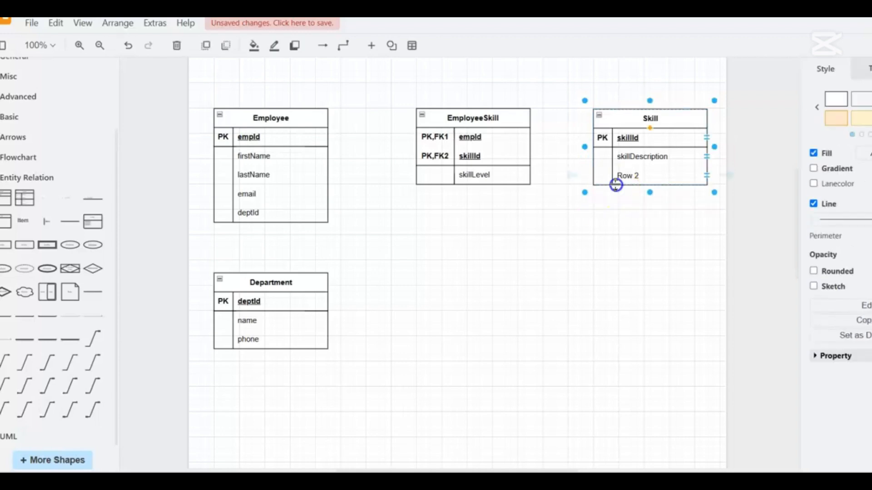
{"action": "left_click", "coordinate": [609, 180]}
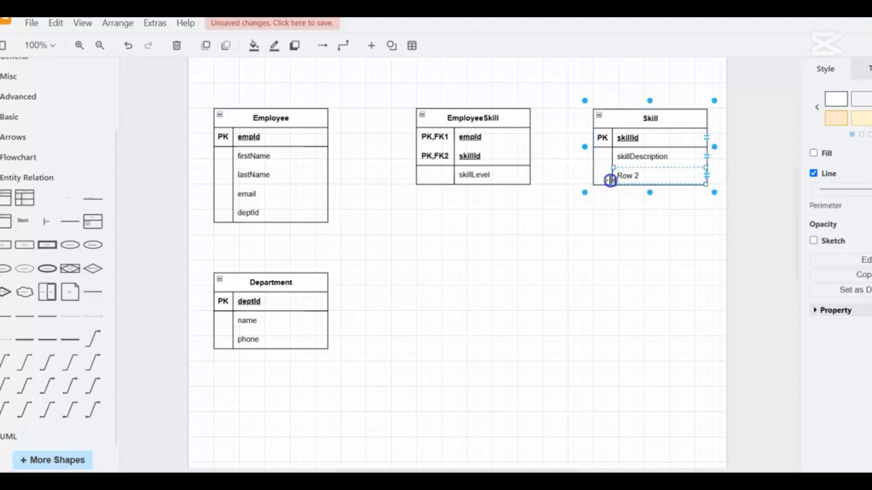
{"action": "left_click", "coordinate": [611, 179]}
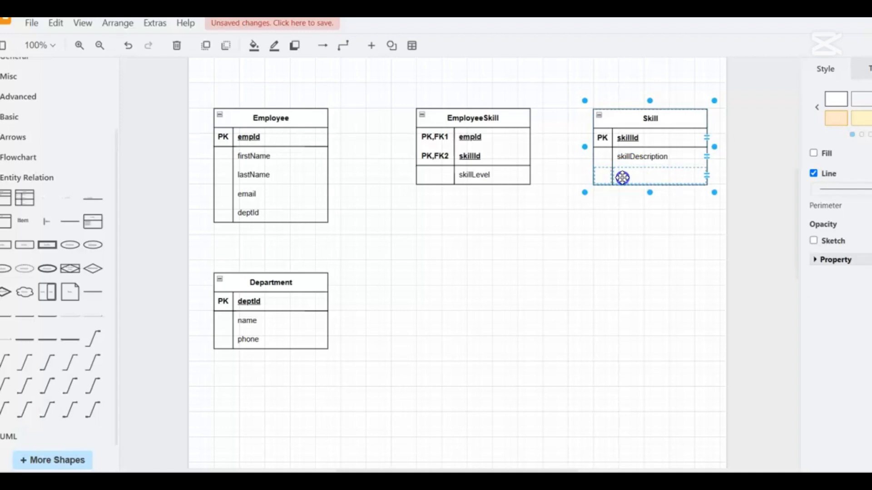
{"action": "left_click", "coordinate": [622, 177]}
{"action": "key", "text": "Delete"}
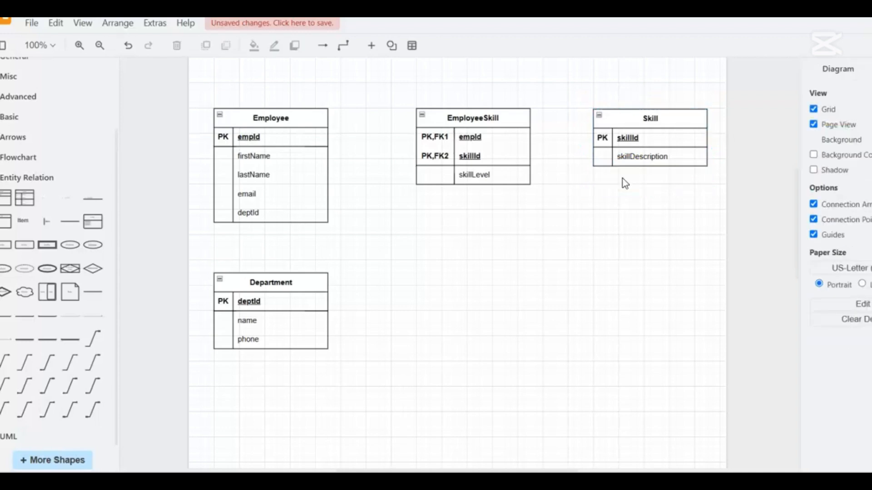
{"action": "left_click", "coordinate": [536, 252]}
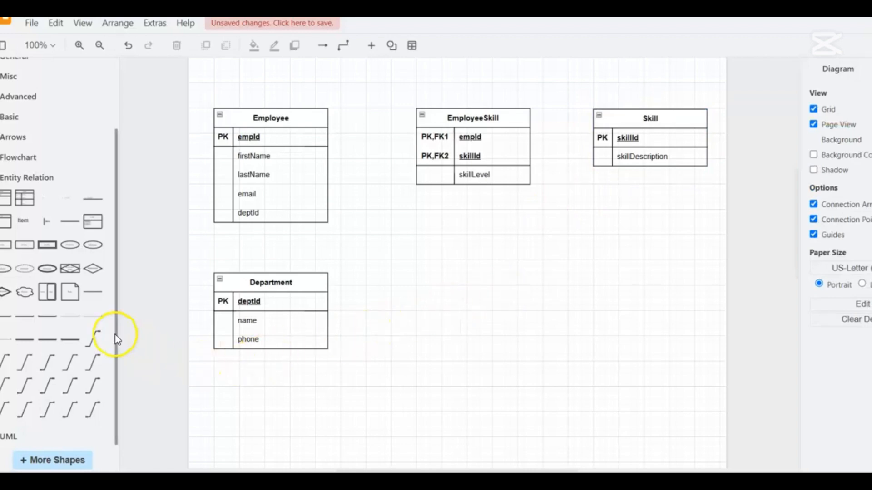
Step: Add an Entity Relation connector with a mandatory-one end to the empty canvas area below the EmployeeSkill table
{"action": "left_click_drag", "start_coordinate": [117, 344], "coordinate": [121, 453]}
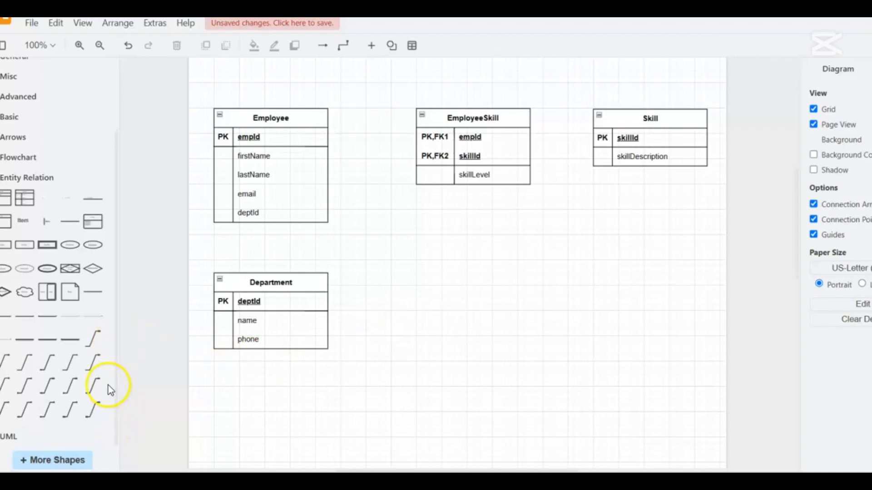
{"action": "left_click_drag", "start_coordinate": [117, 390], "coordinate": [118, 396]}
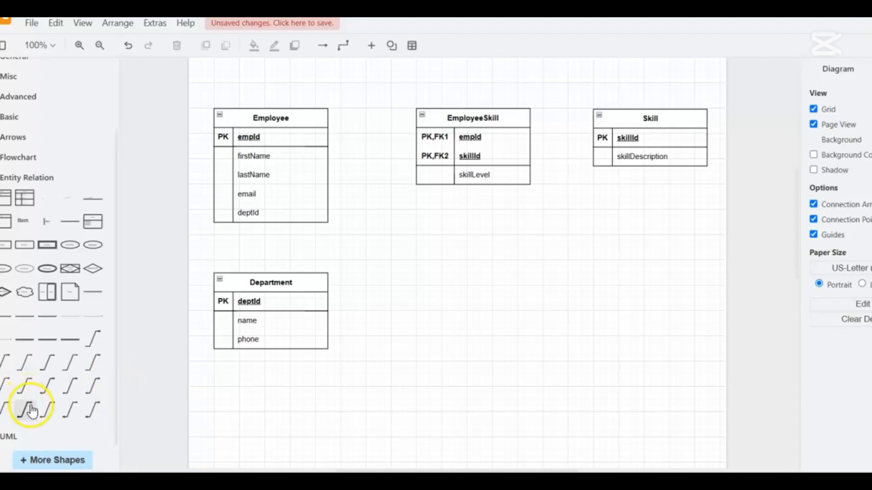
{"action": "mouse_move", "coordinate": [29, 406]}
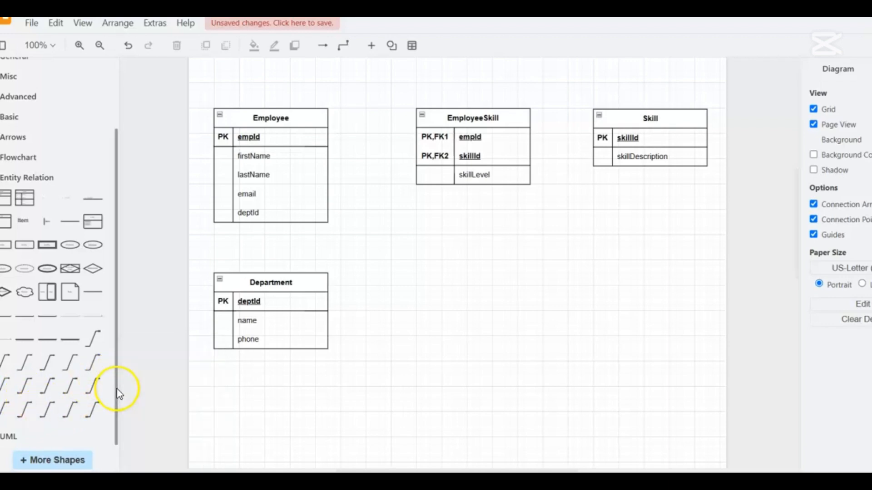
{"action": "left_click", "coordinate": [117, 412]}
{"action": "mouse_move", "coordinate": [45, 400]}
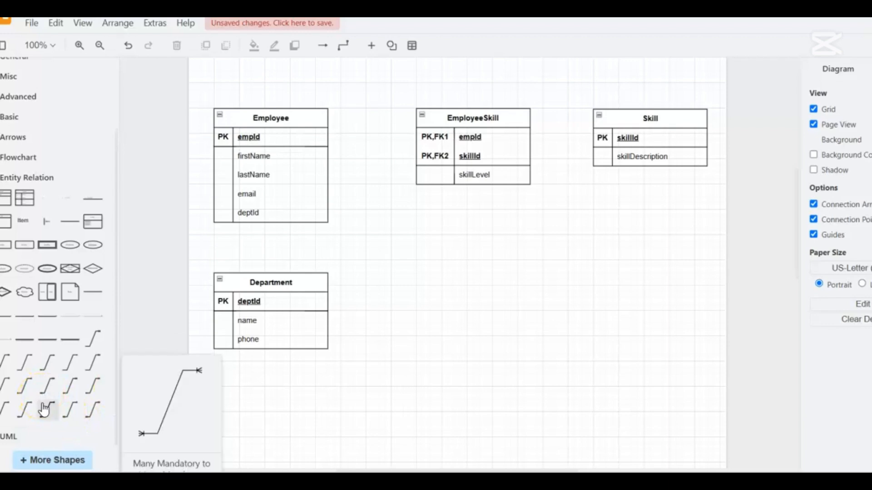
{"action": "left_click", "coordinate": [73, 398]}
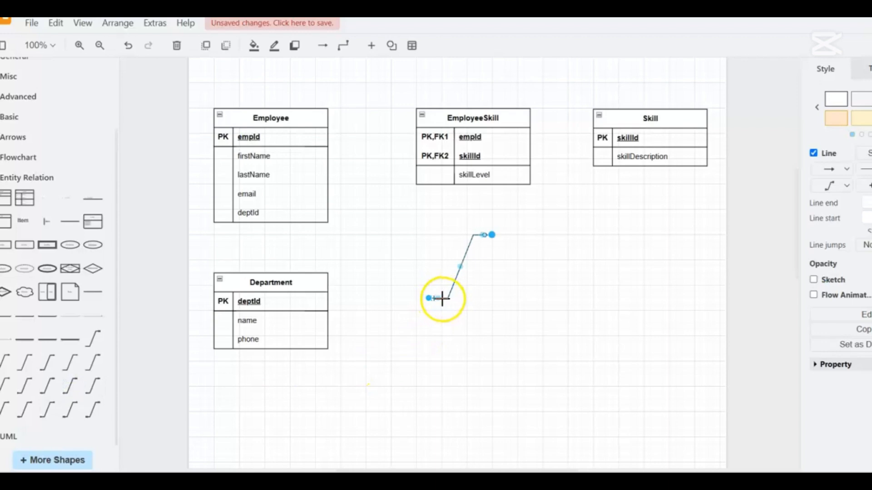
Step: Attach the connector's mandatory-one end to the Department table's deptId row and its other end to the Employee table's empId row
{"action": "left_click_drag", "start_coordinate": [444, 297], "coordinate": [327, 302]}
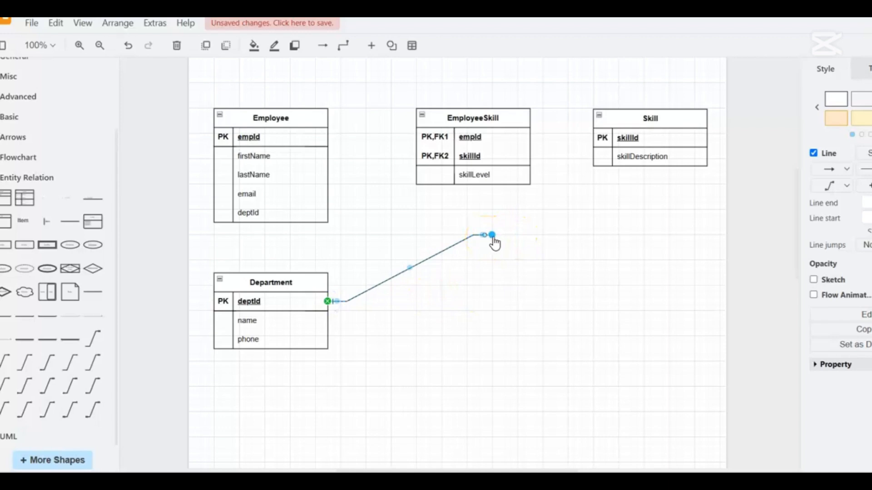
{"action": "left_click_drag", "start_coordinate": [494, 237], "coordinate": [332, 138]}
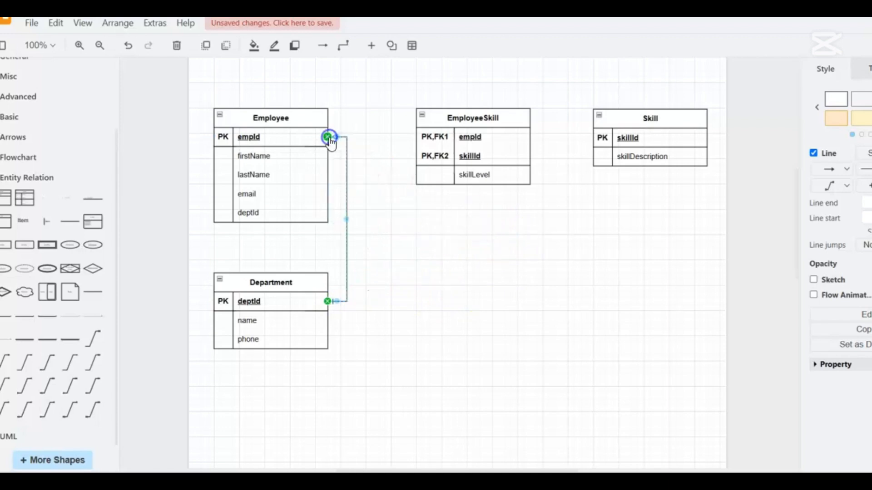
{"action": "left_click", "coordinate": [544, 366]}
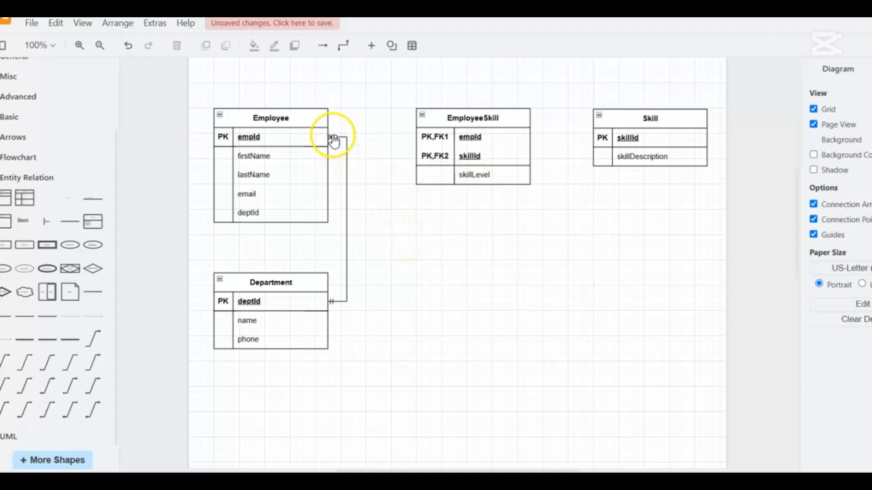
Step: Move the Department connector's many-optional end from the Employee table's empId row to its deptId row
{"action": "left_click_drag", "start_coordinate": [332, 138], "coordinate": [445, 264]}
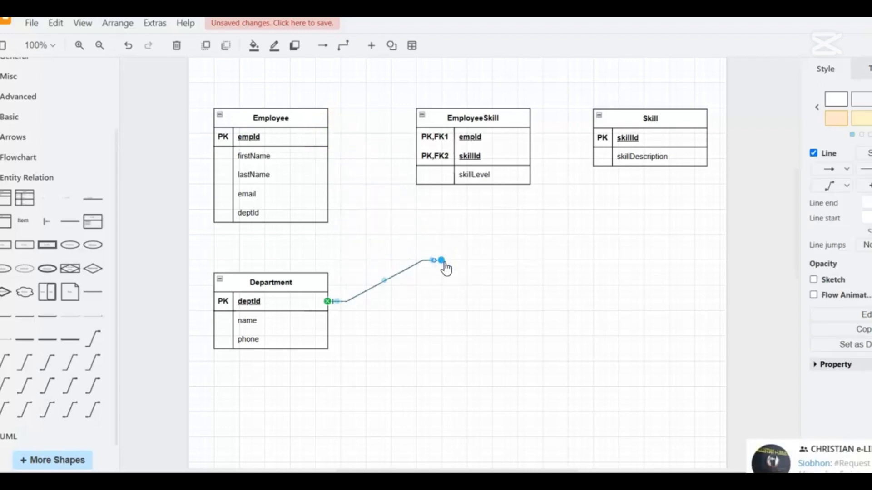
{"action": "left_click_drag", "start_coordinate": [442, 262], "coordinate": [330, 216]}
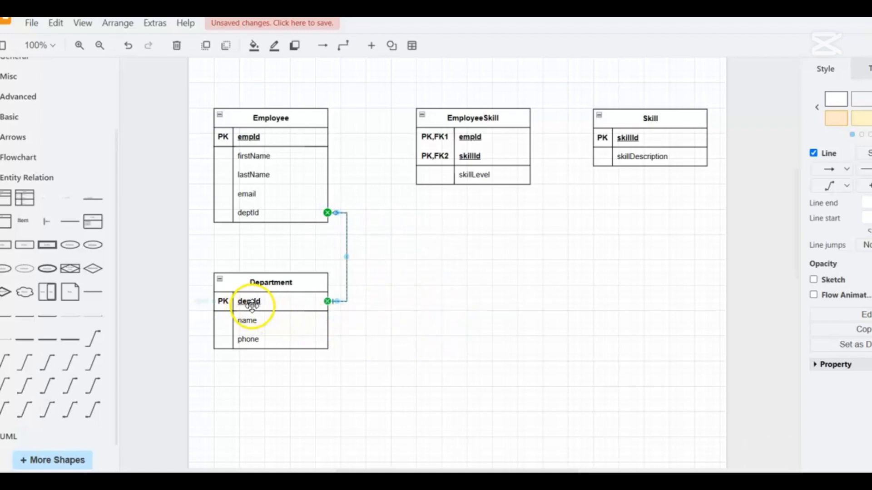
Step: Mark the Employee table's deptId row as FK in its key column
{"action": "left_click", "coordinate": [250, 212]}
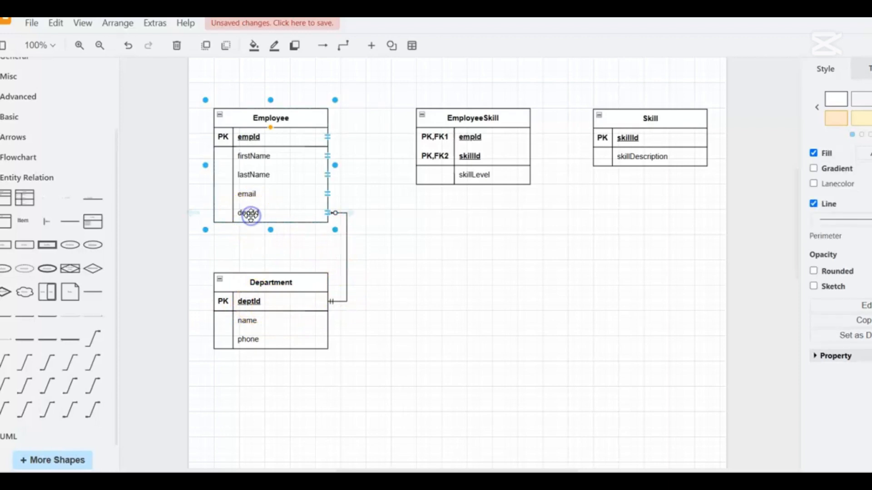
{"action": "left_click", "coordinate": [227, 214]}
{"action": "left_click", "coordinate": [226, 215]}
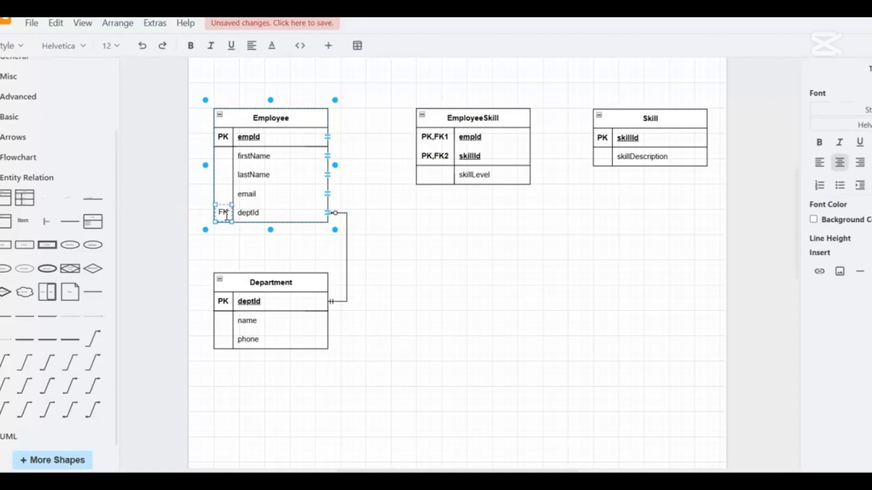
{"action": "type", "text": "FK"}
{"action": "left_click", "coordinate": [257, 250]}
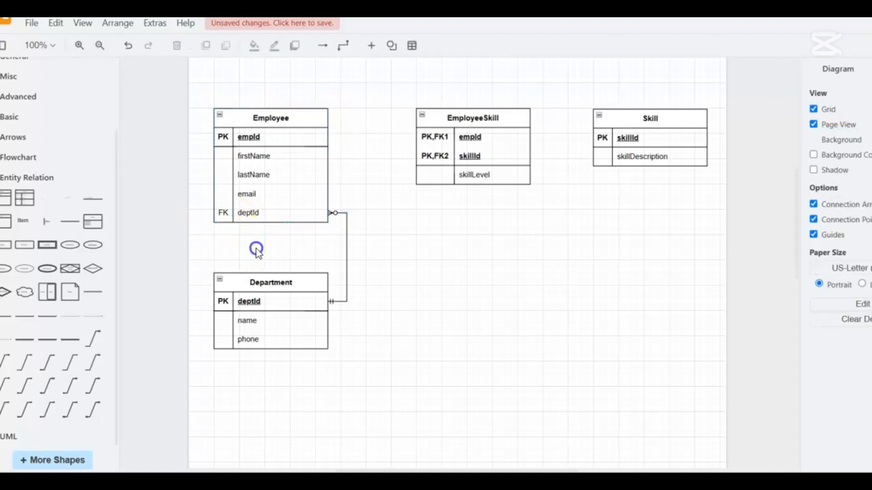
{"action": "left_click", "coordinate": [223, 217]}
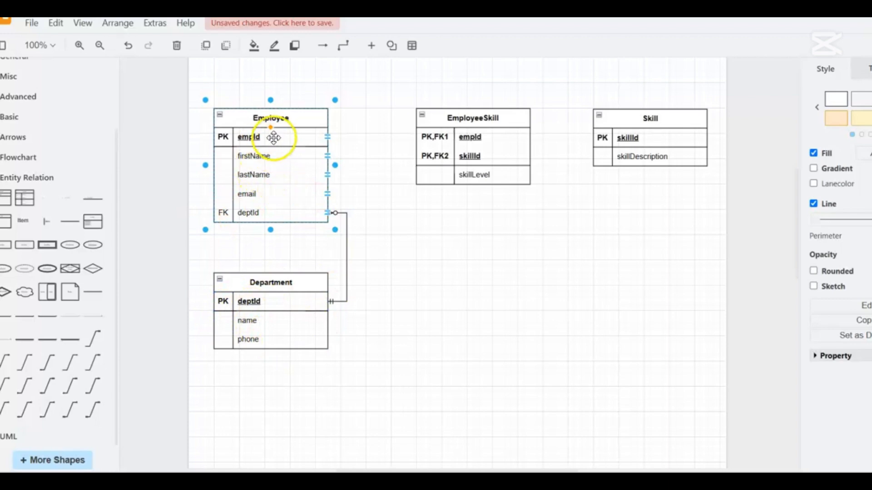
{"action": "left_click", "coordinate": [225, 217]}
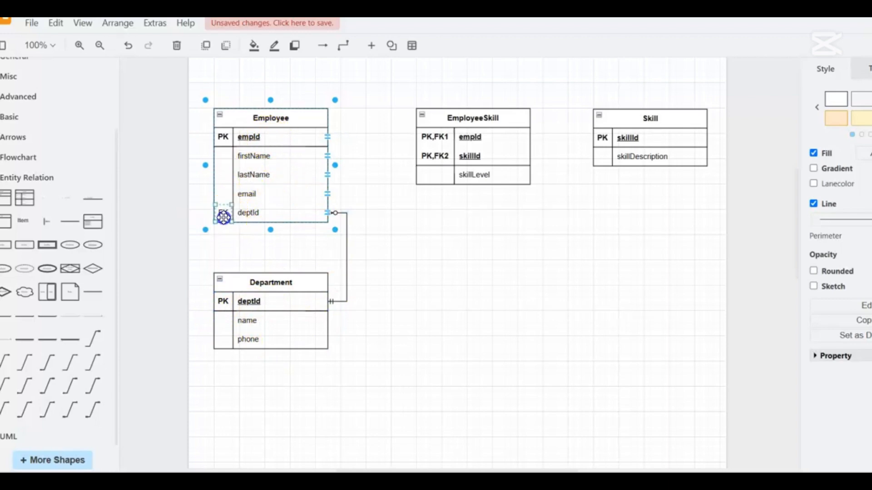
{"action": "left_click", "coordinate": [424, 246]}
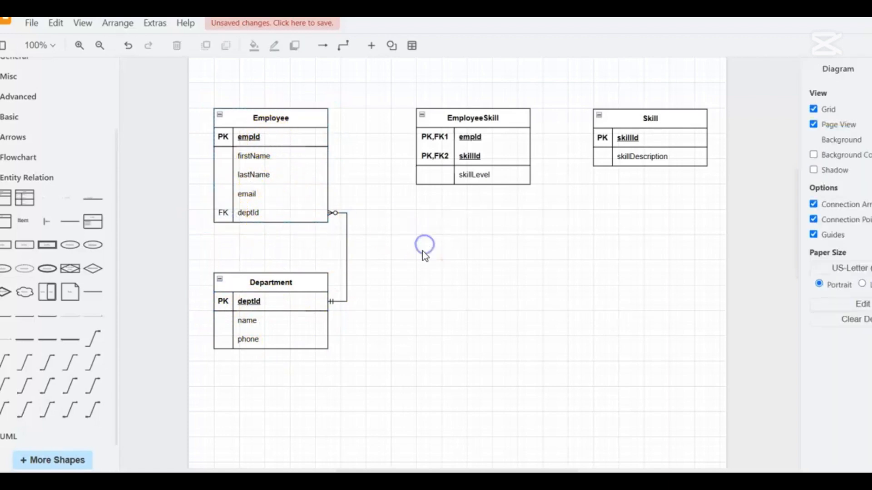
{"action": "left_click", "coordinate": [347, 287]}
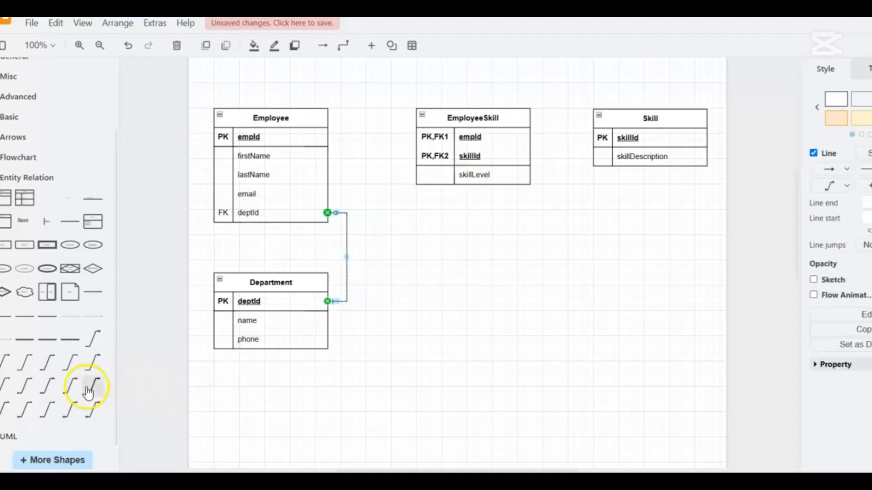
{"action": "mouse_move", "coordinate": [71, 397]}
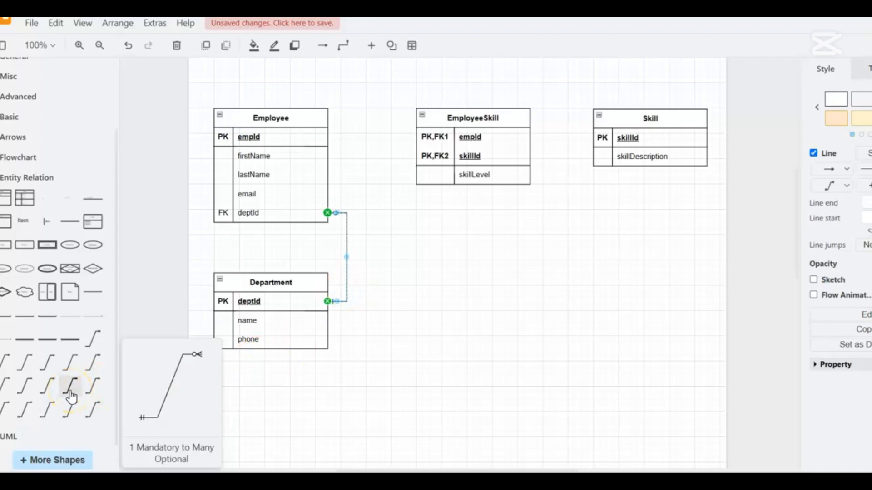
{"action": "left_click", "coordinate": [71, 397]}
{"action": "left_click", "coordinate": [353, 368]}
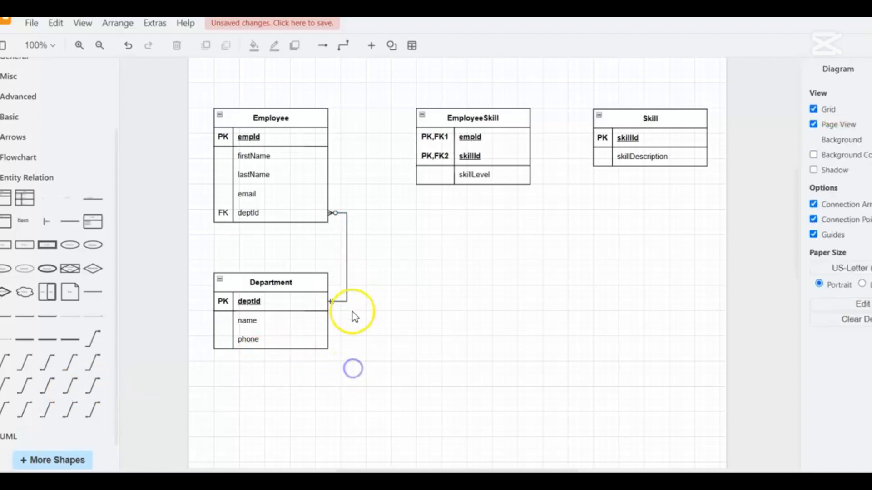
Step: Duplicate the relationship connector that links the Employee and Department tables
{"action": "left_click", "coordinate": [348, 296]}
{"action": "right_click", "coordinate": [347, 296]}
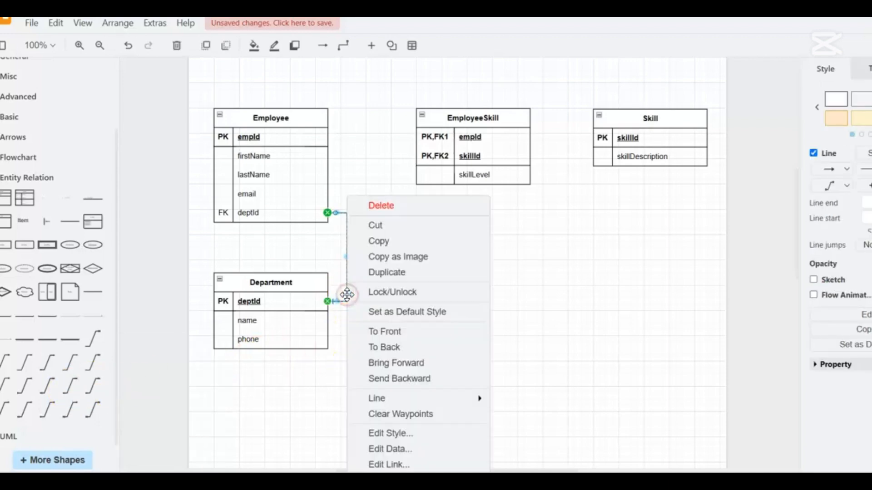
{"action": "left_click", "coordinate": [378, 273]}
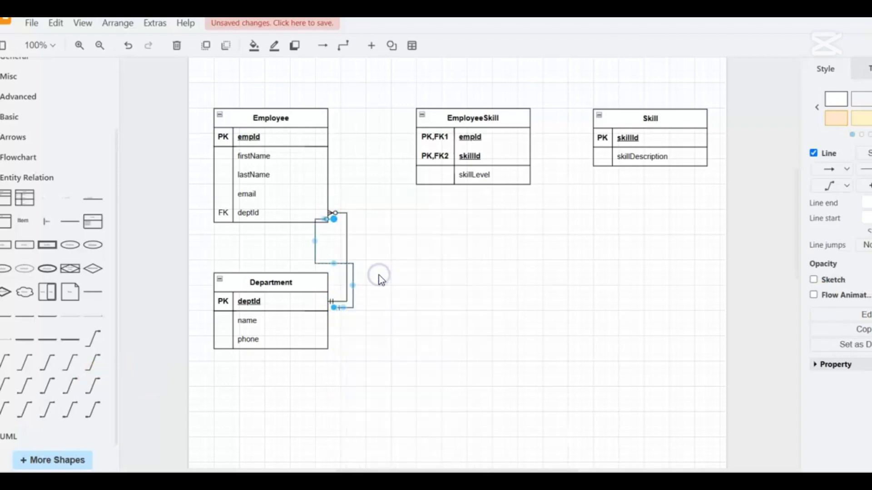
Step: Copy and paste the Employee–Department connector, and place the copy in the empty area beneath the gap between EmployeeSkill and Skill
{"action": "right_click", "coordinate": [353, 275]}
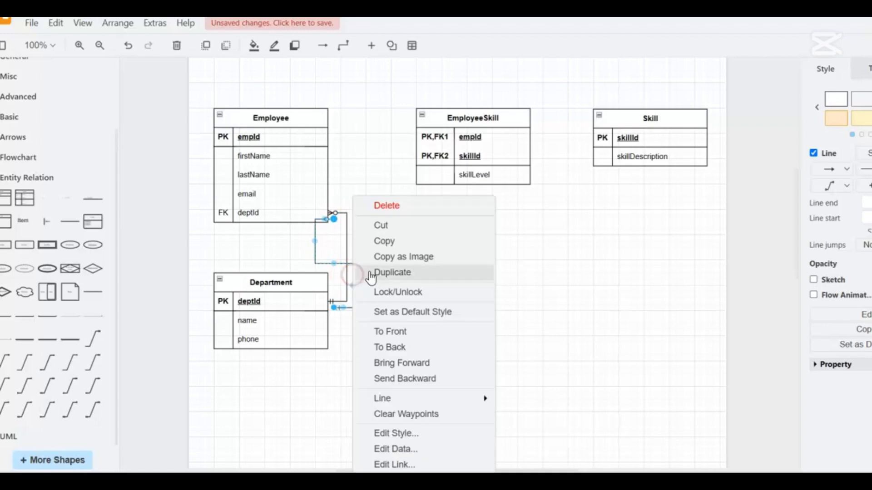
{"action": "left_click", "coordinate": [396, 235]}
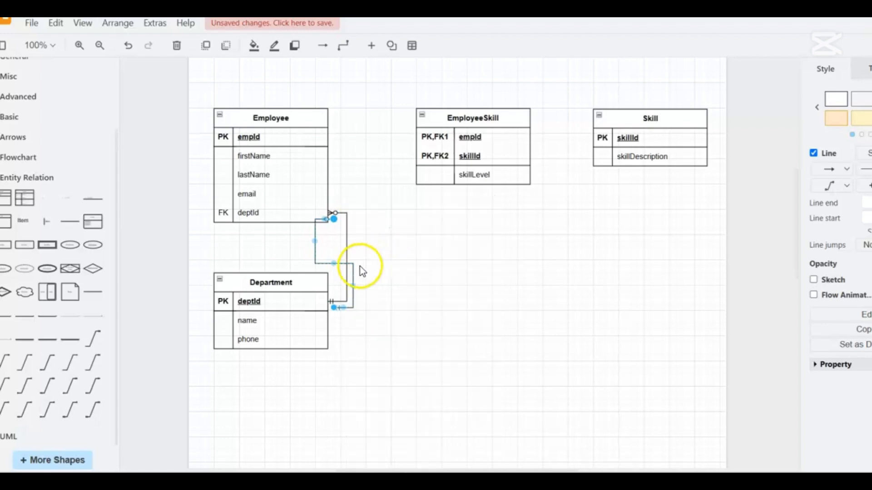
{"action": "left_click", "coordinate": [347, 248]}
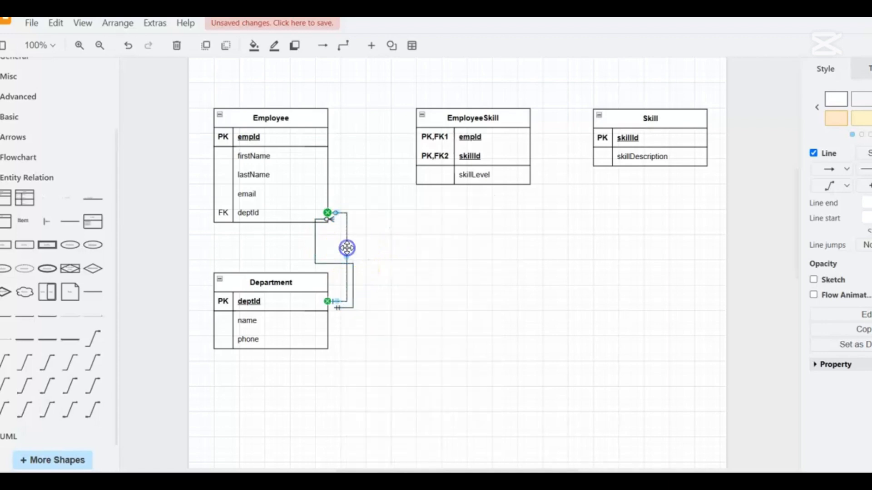
{"action": "right_click", "coordinate": [347, 248]}
{"action": "left_click", "coordinate": [390, 247]}
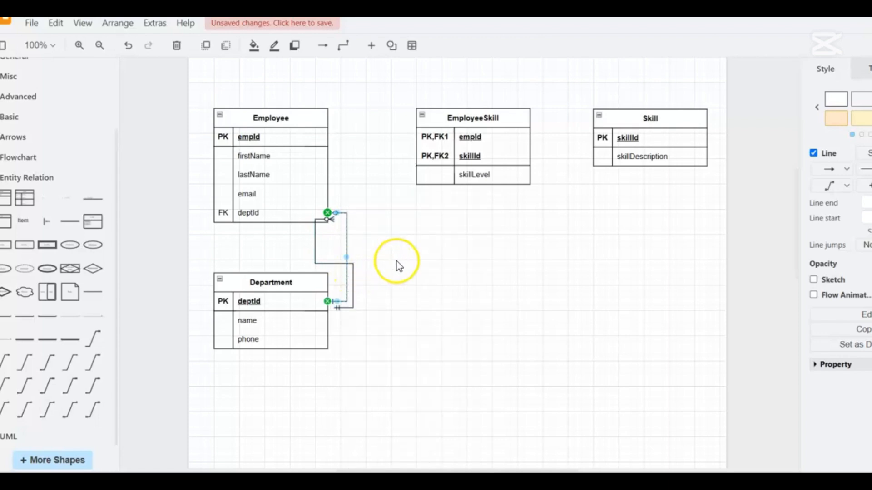
{"action": "key", "text": "ctrl+v"}
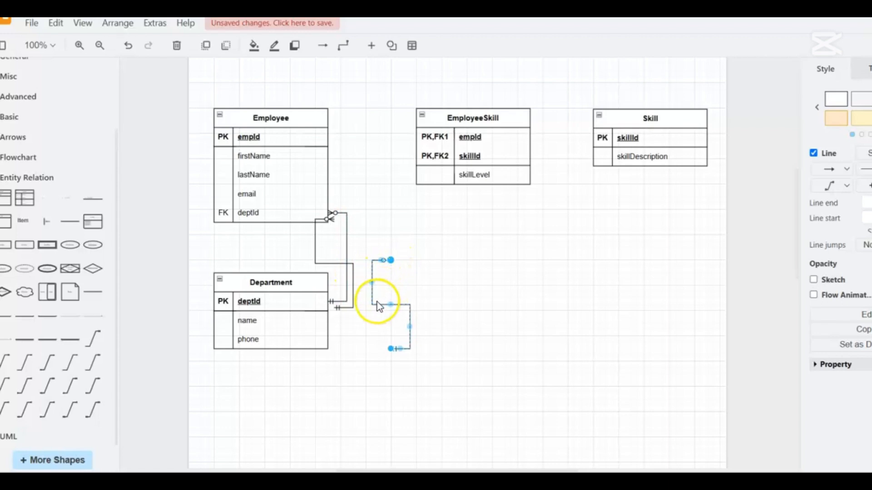
{"action": "left_click_drag", "start_coordinate": [377, 302], "coordinate": [475, 270]}
{"action": "left_click", "coordinate": [391, 306]}
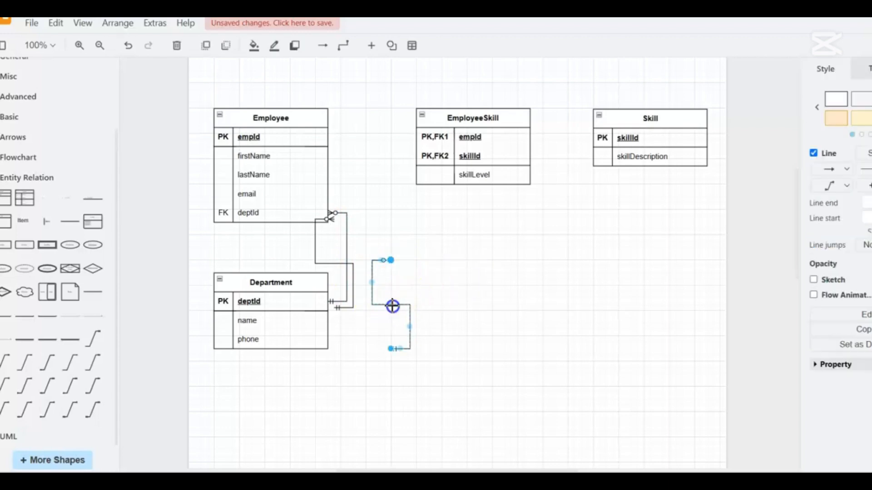
{"action": "left_click_drag", "start_coordinate": [392, 307], "coordinate": [547, 249]}
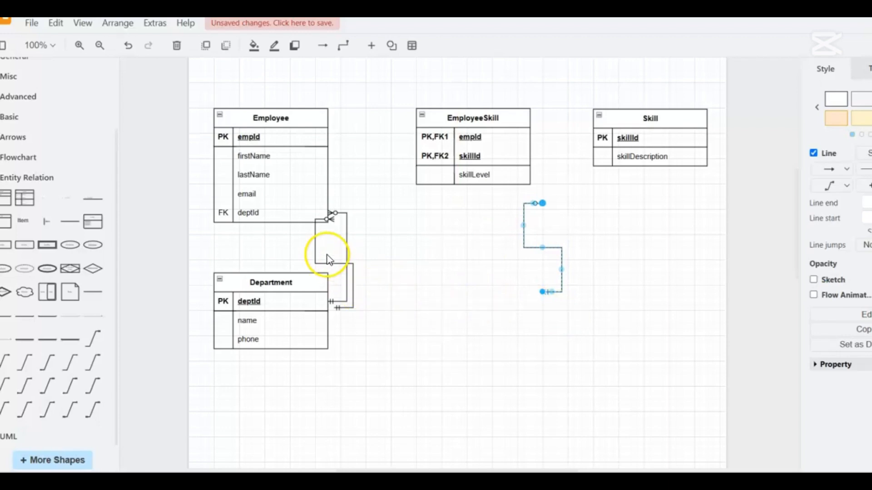
Step: Use the duplicated connector to link Employee's empId row at the mandatory-one end to EmployeeSkill's empId row at the many-optional end
{"action": "left_click_drag", "start_coordinate": [334, 263], "coordinate": [463, 321]}
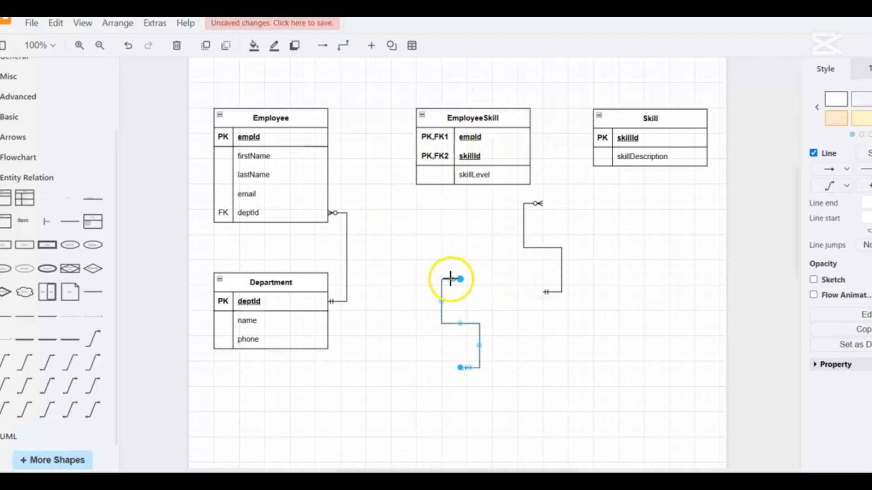
{"action": "left_click_drag", "start_coordinate": [461, 369], "coordinate": [330, 137]}
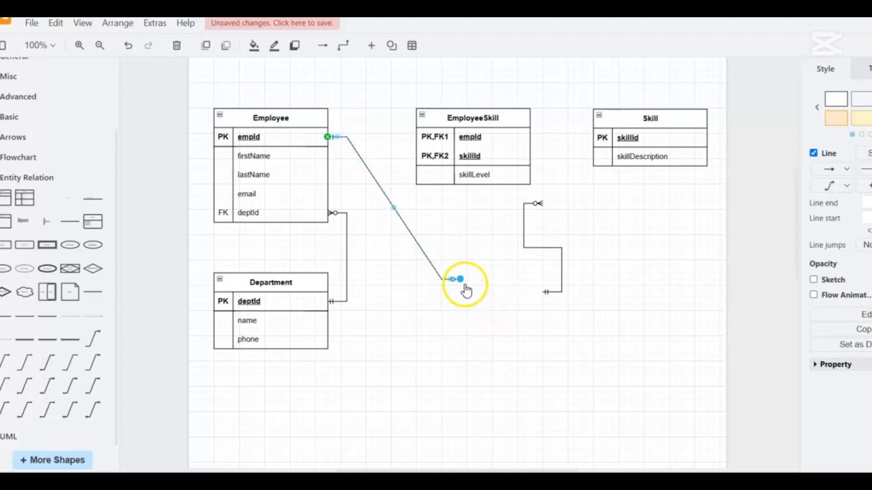
{"action": "left_click_drag", "start_coordinate": [460, 280], "coordinate": [414, 137]}
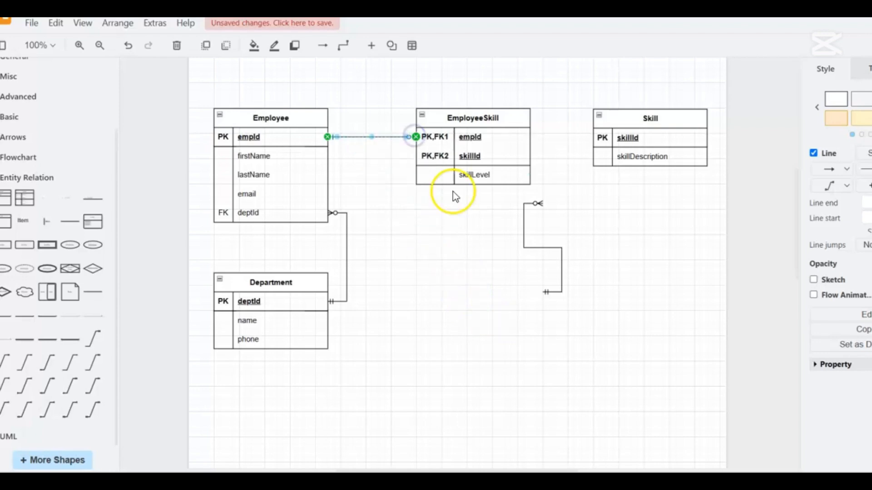
{"action": "left_click", "coordinate": [491, 260]}
{"action": "left_click_drag", "start_coordinate": [456, 125], "coordinate": [227, 136]}
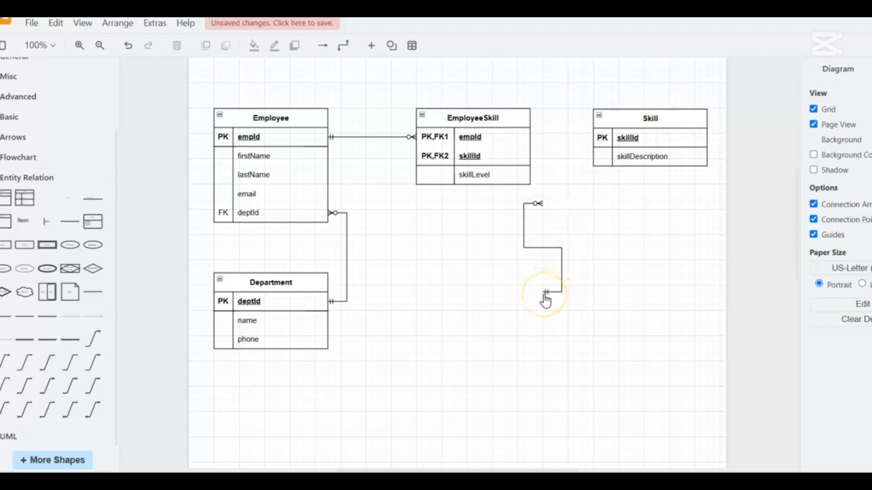
Step: Attach the pasted connector's mandatory-one end to Skill's skillId row and its many-optional end to EmployeeSkill's skillId row
{"action": "left_click_drag", "start_coordinate": [545, 300], "coordinate": [592, 137]}
{"action": "left_click_drag", "start_coordinate": [539, 203], "coordinate": [531, 157]}
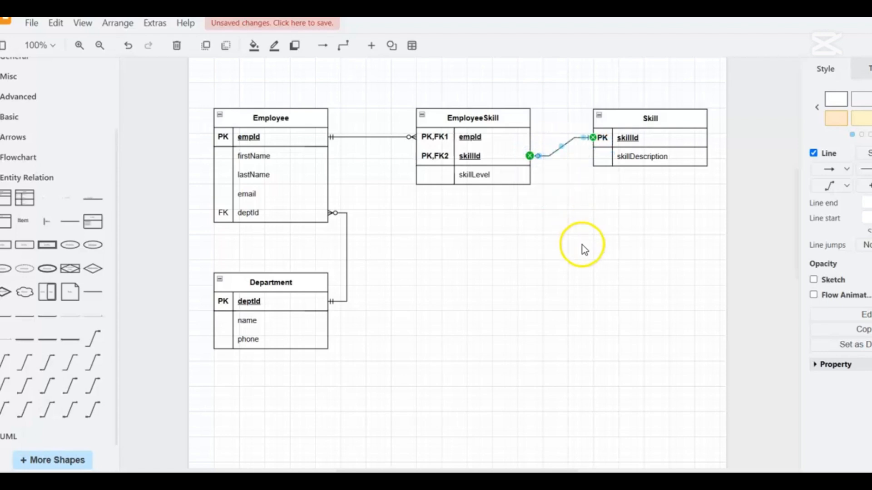
{"action": "left_click", "coordinate": [508, 253]}
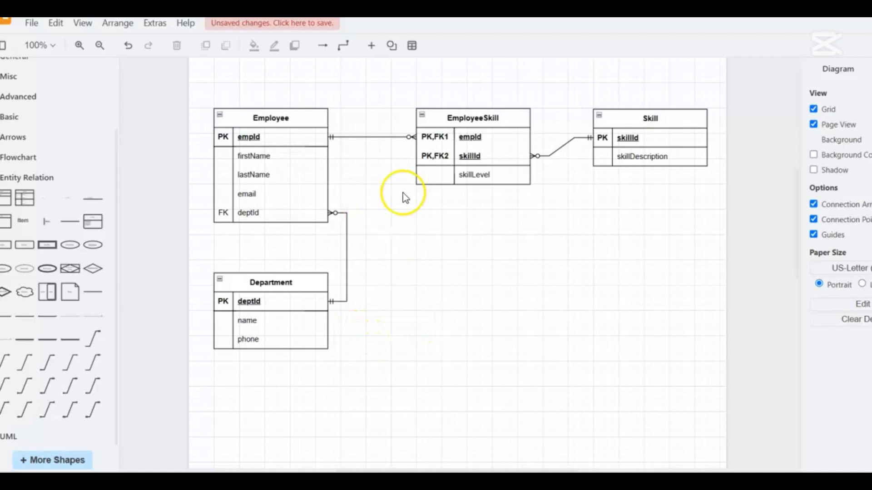
Step: Start saving the diagram and enter "Practical class 1" as the file name
{"action": "left_click", "coordinate": [39, 29]}
{"action": "left_click", "coordinate": [65, 121]}
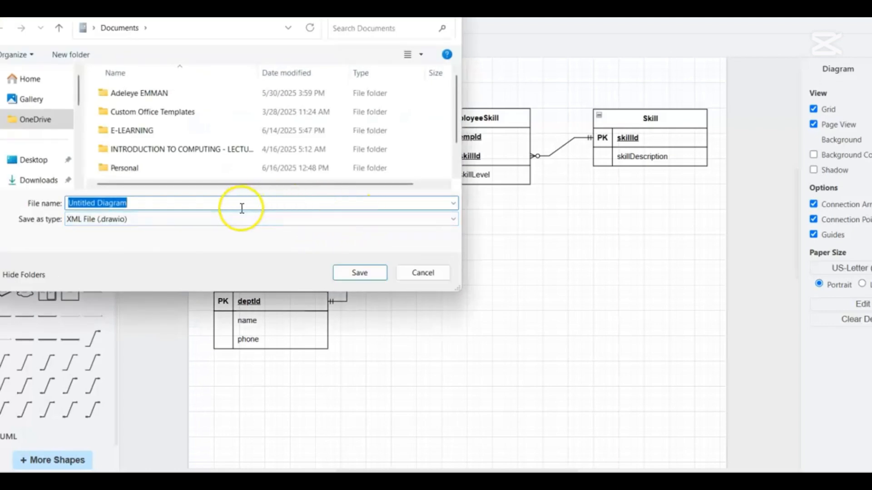
{"action": "type", "text": "pRAC"}
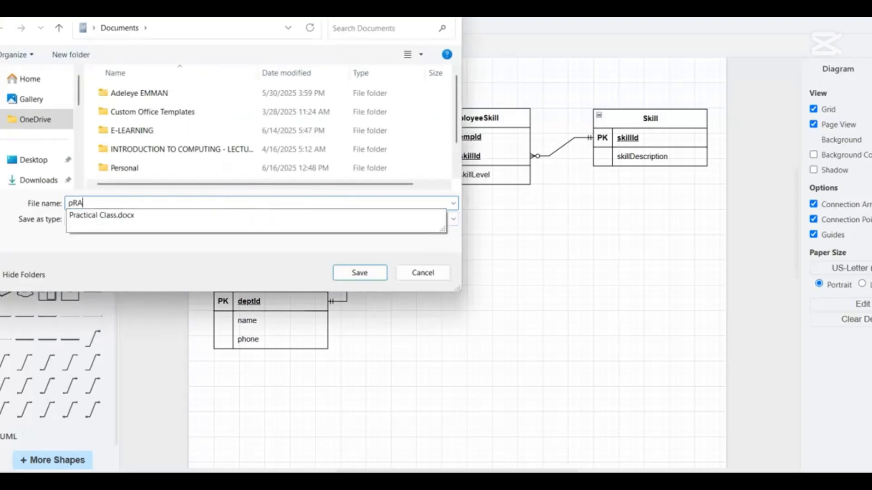
{"action": "key", "text": "BackSpace"}
{"action": "key", "text": "BackSpace"}
{"action": "key", "text": "BackSpace"}
{"action": "key", "text": "BackSpace"}
{"action": "type", "text": "Practical class 1"}
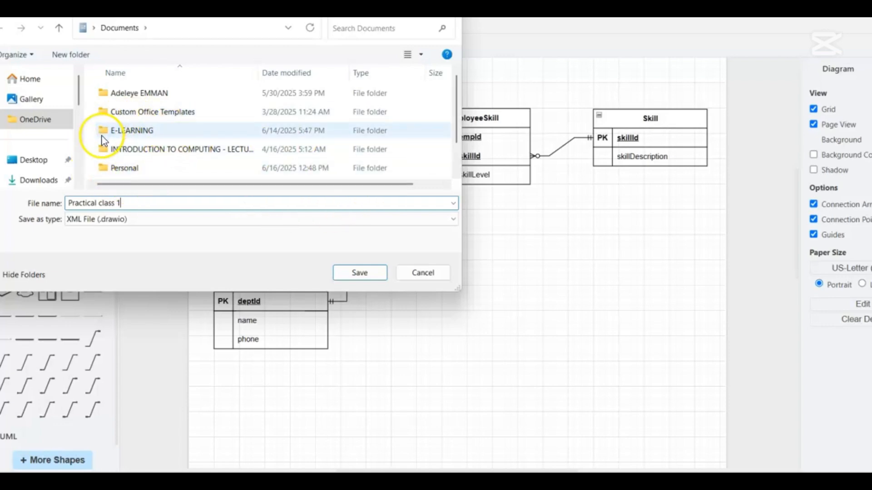
Step: Save the diagram as a .drawio file in the LMU LECTURES folder under Documents > Personal
{"action": "left_click", "coordinate": [130, 169]}
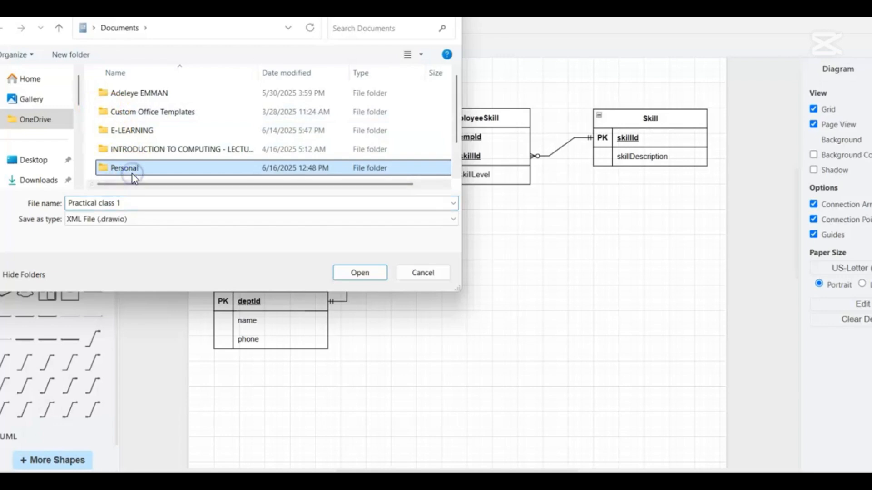
{"action": "double_click", "coordinate": [142, 172]}
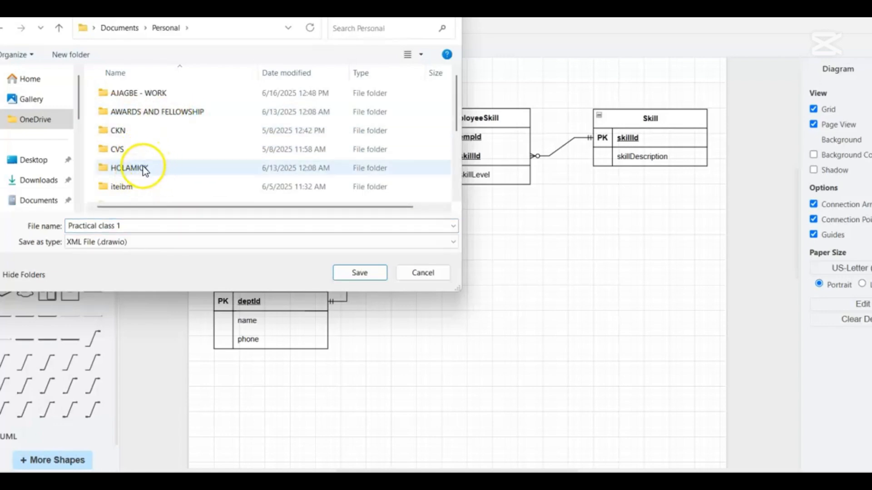
{"action": "left_click", "coordinate": [125, 32]}
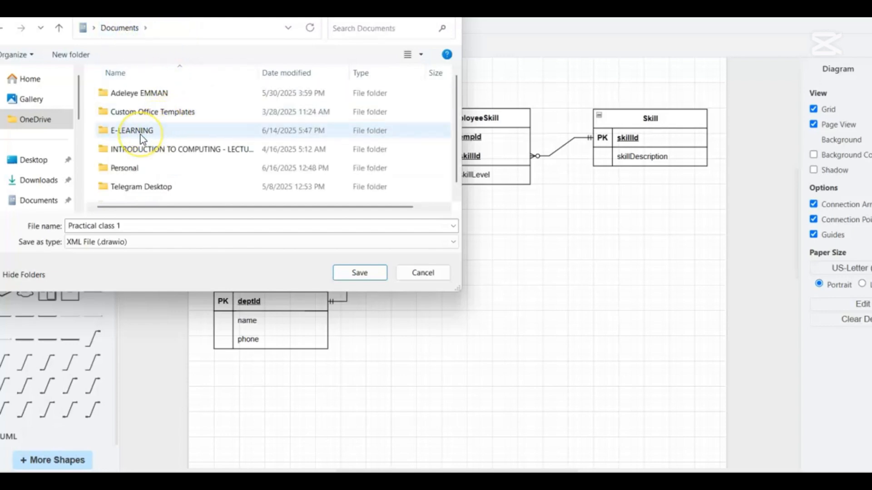
{"action": "double_click", "coordinate": [132, 171]}
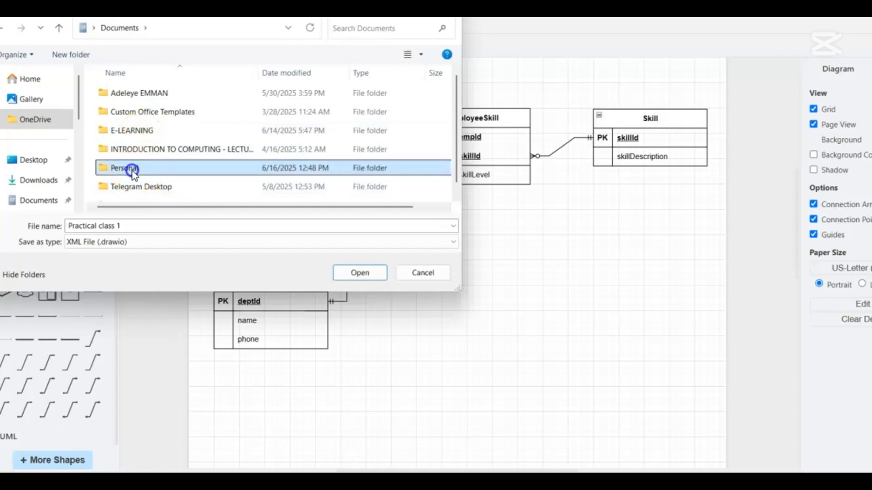
{"action": "left_click", "coordinate": [201, 181]}
{"action": "key", "text": "Down"}
{"action": "key", "text": "Down"}
{"action": "key", "text": "Down"}
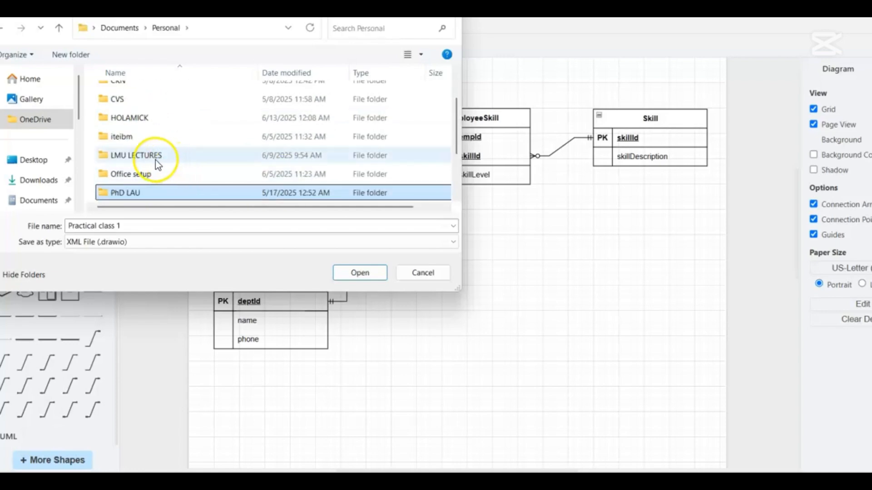
{"action": "double_click", "coordinate": [156, 160]}
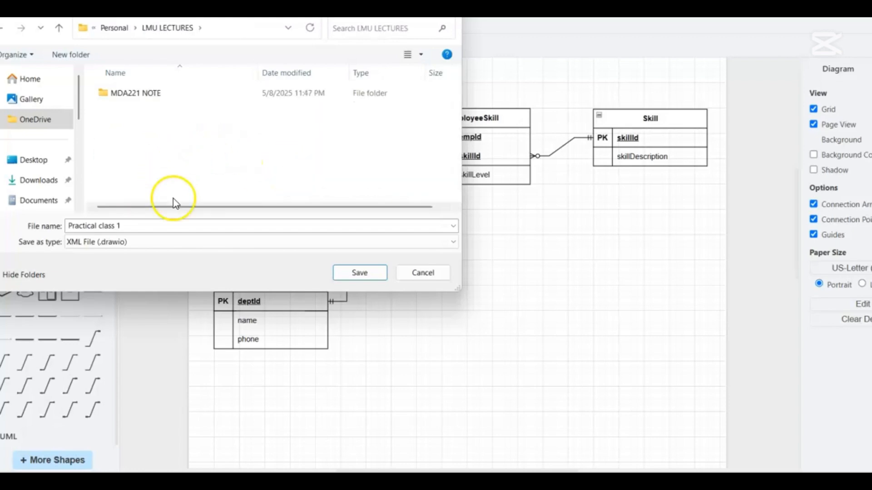
{"action": "left_click", "coordinate": [358, 273]}
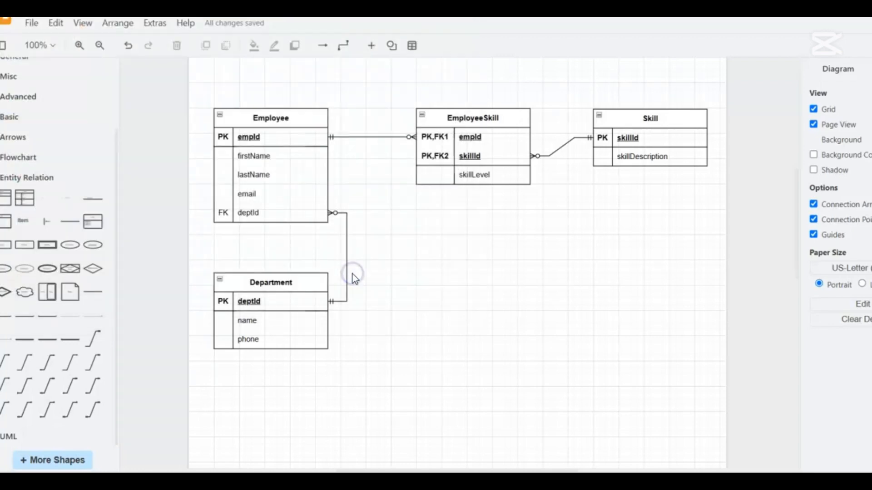